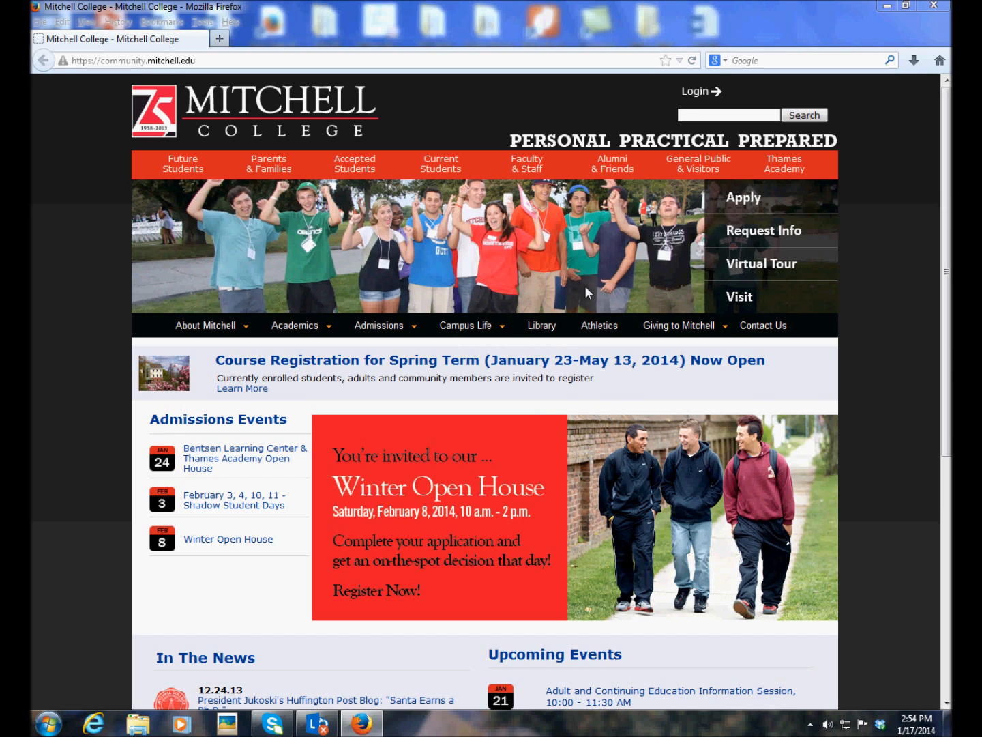
Go from the Faculty & Staff page through Learning Management (LMS) to Epsilen and log in to the account
{"action": "left_click", "coordinate": [529, 162]}
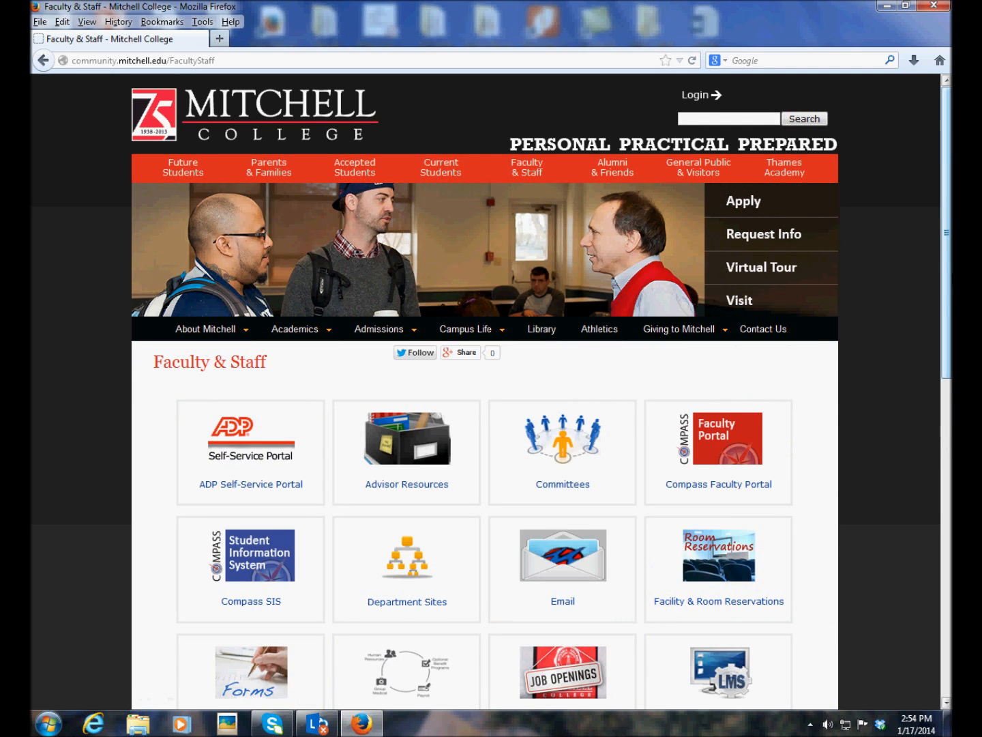
{"action": "left_click_drag", "start_coordinate": [949, 287], "coordinate": [949, 317]}
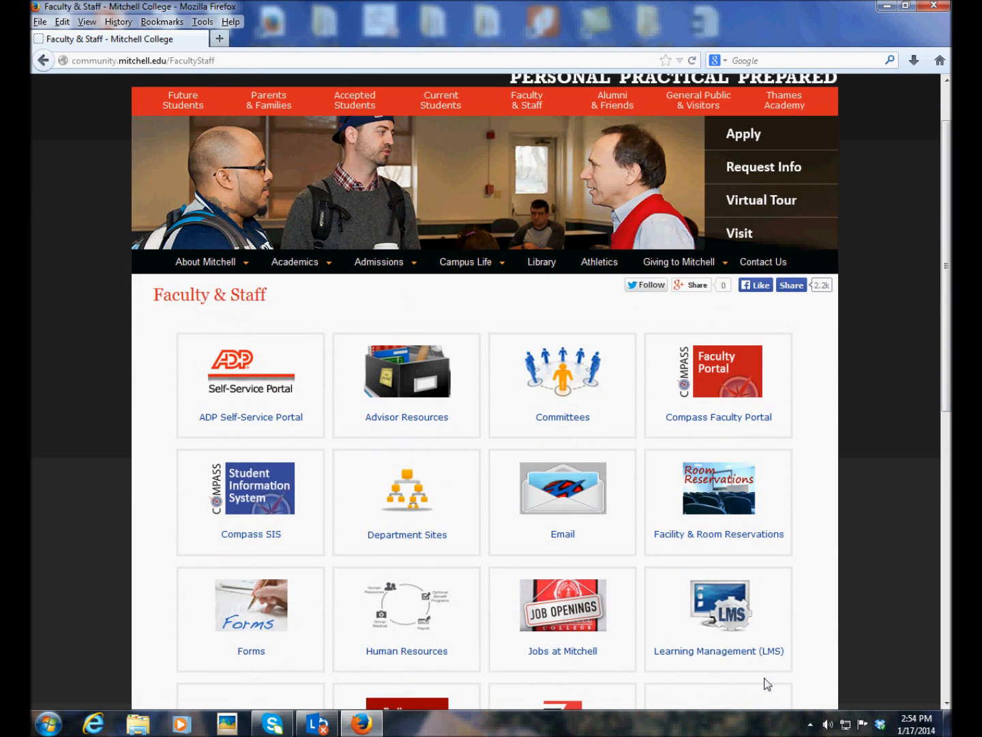
{"action": "left_click", "coordinate": [746, 654]}
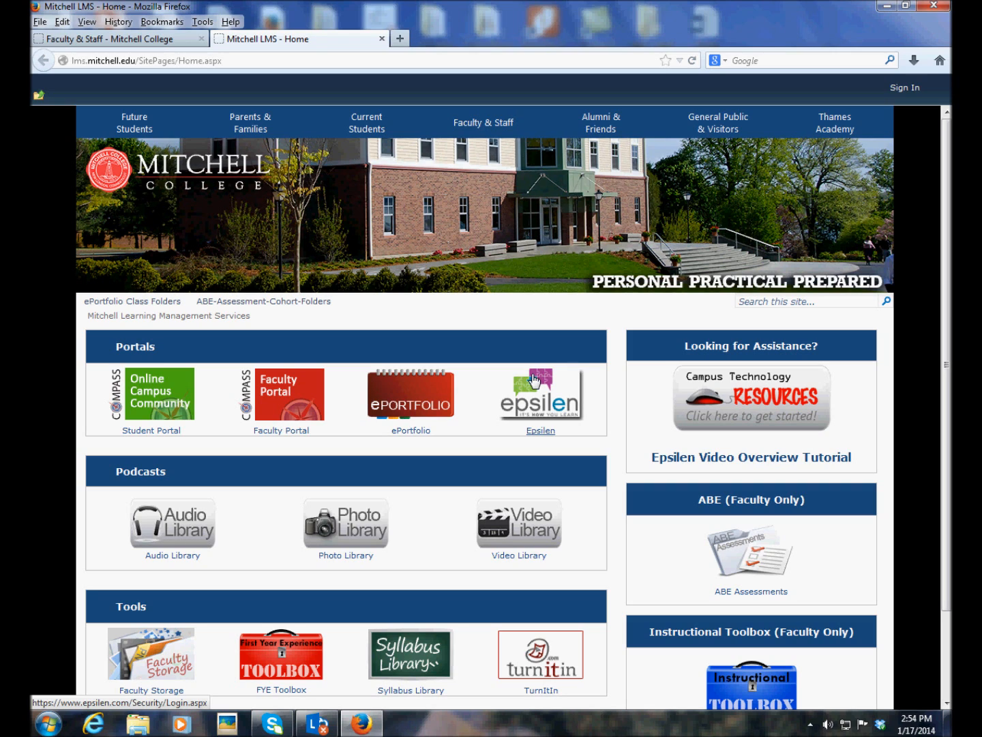
{"action": "left_click", "coordinate": [566, 399]}
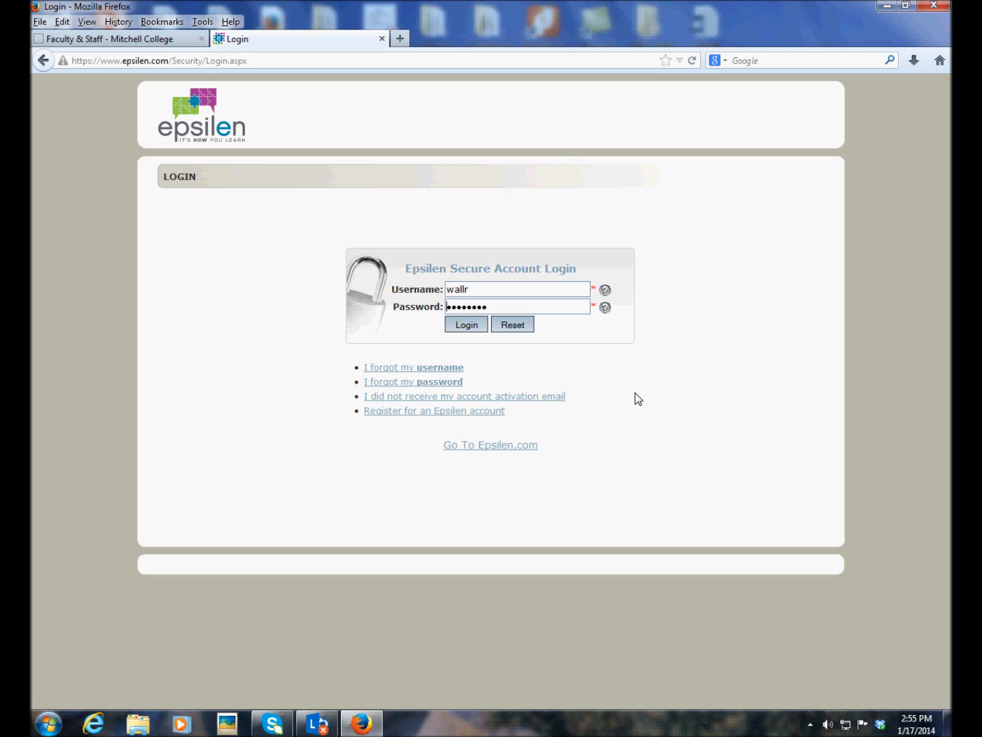
{"action": "left_click", "coordinate": [467, 324]}
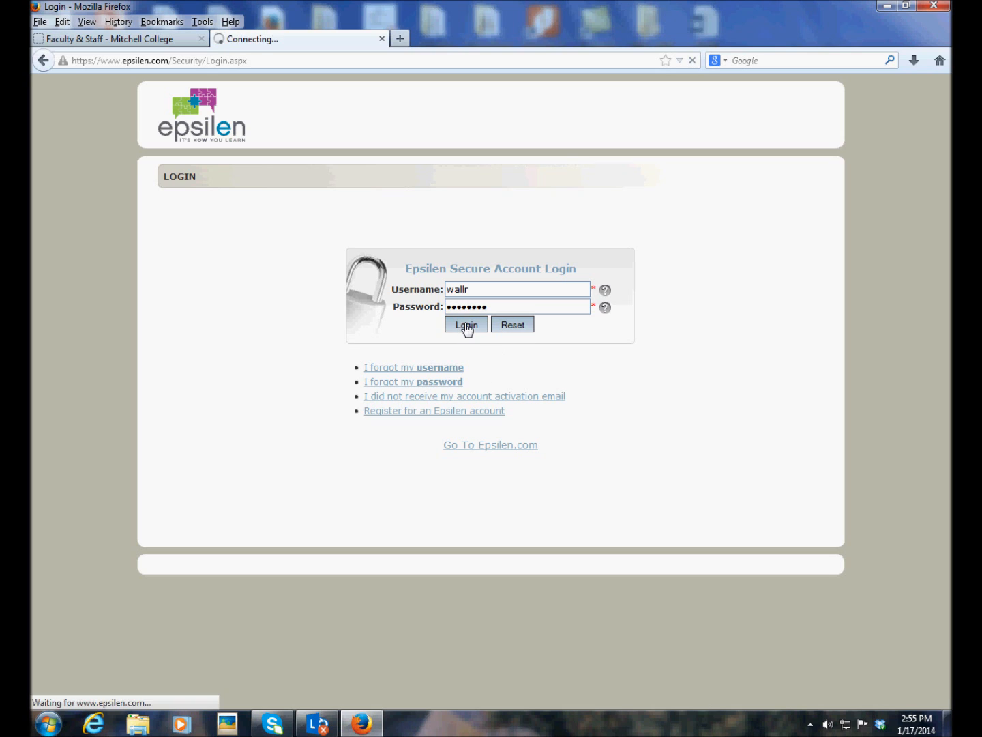
{"action": "left_click", "coordinate": [477, 243]}
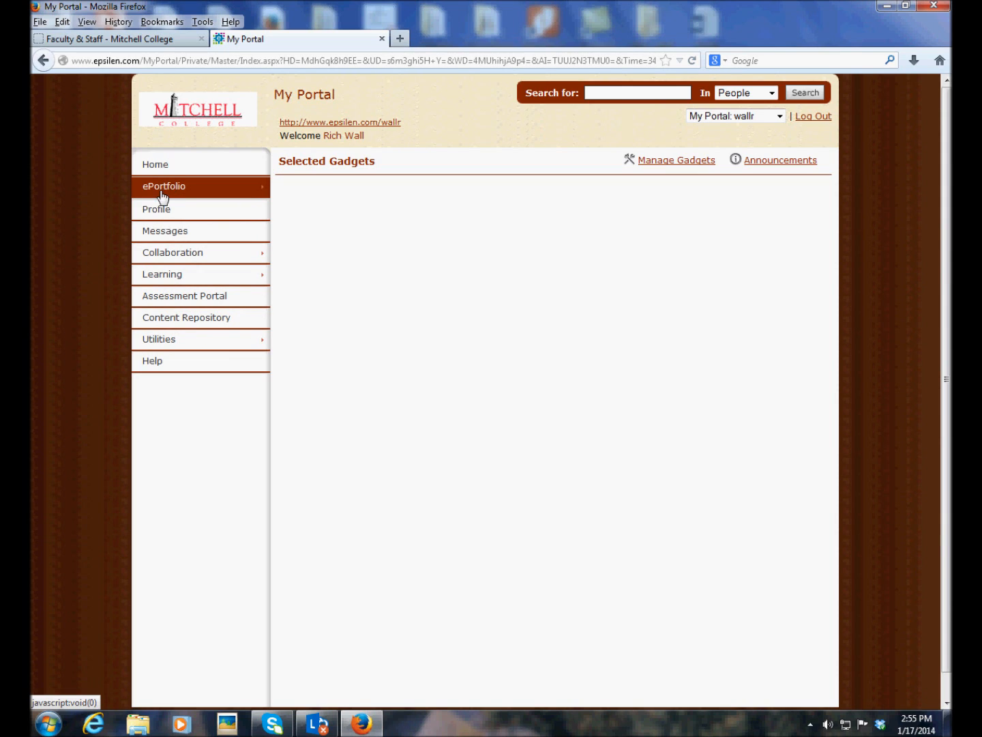
Open the form for creating a new course from the Learning section's course list
{"action": "left_click", "coordinate": [172, 280]}
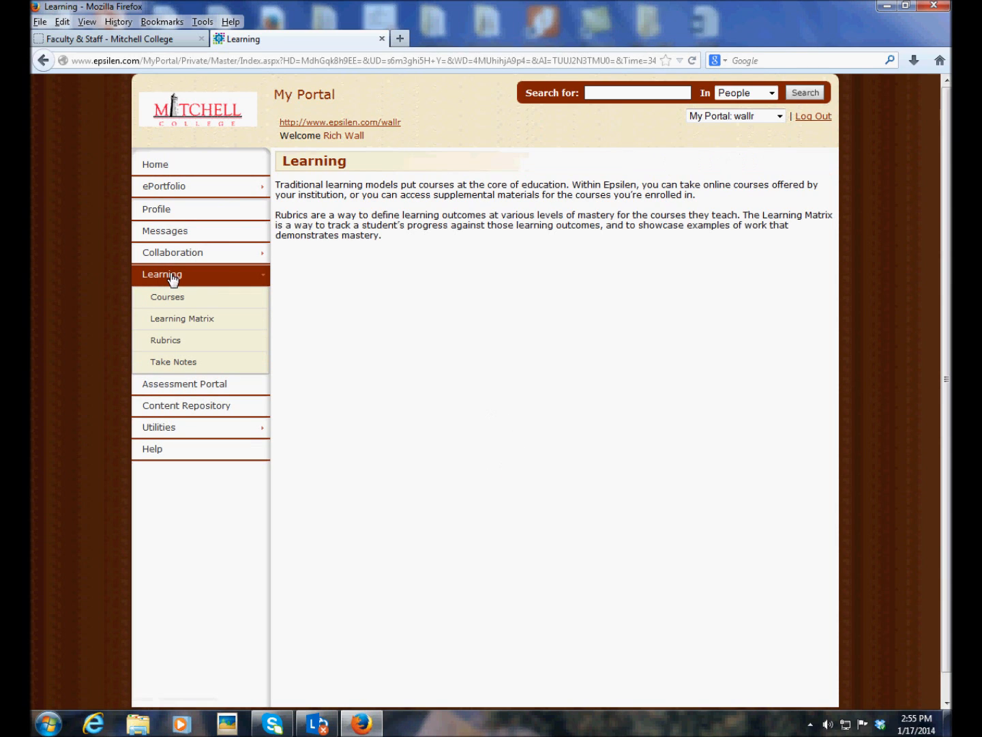
{"action": "left_click", "coordinate": [175, 297]}
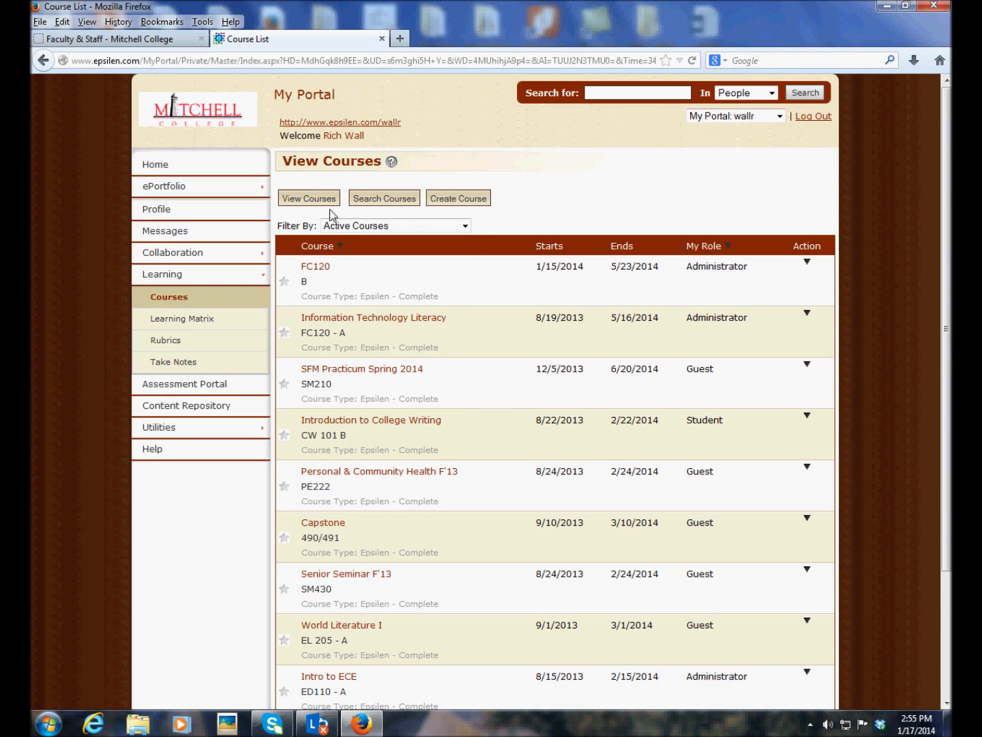
{"action": "left_click", "coordinate": [472, 199]}
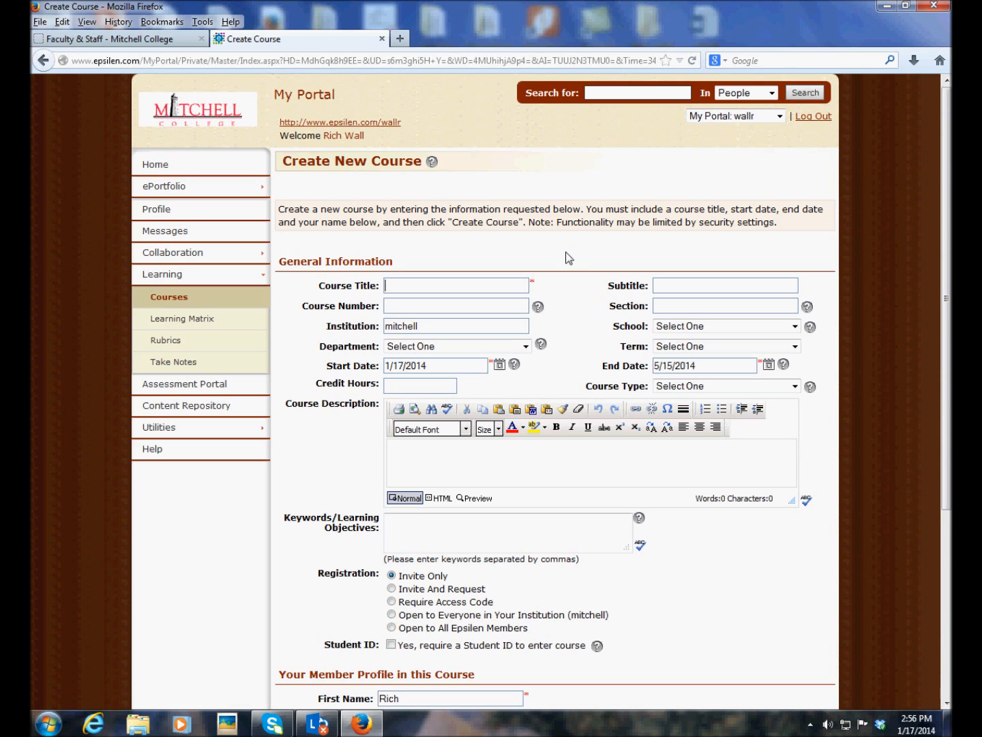
Enter Test 2014 as the course title, FC120 as the course number and mitchell as the institution
{"action": "left_click", "coordinate": [401, 286]}
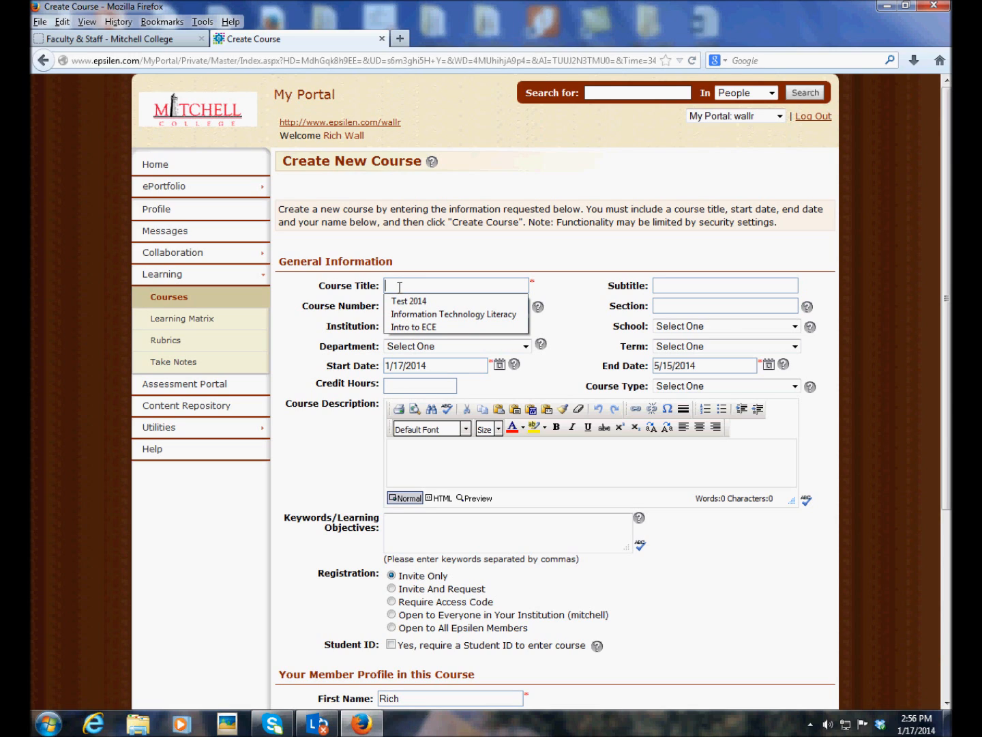
{"action": "left_click", "coordinate": [418, 301]}
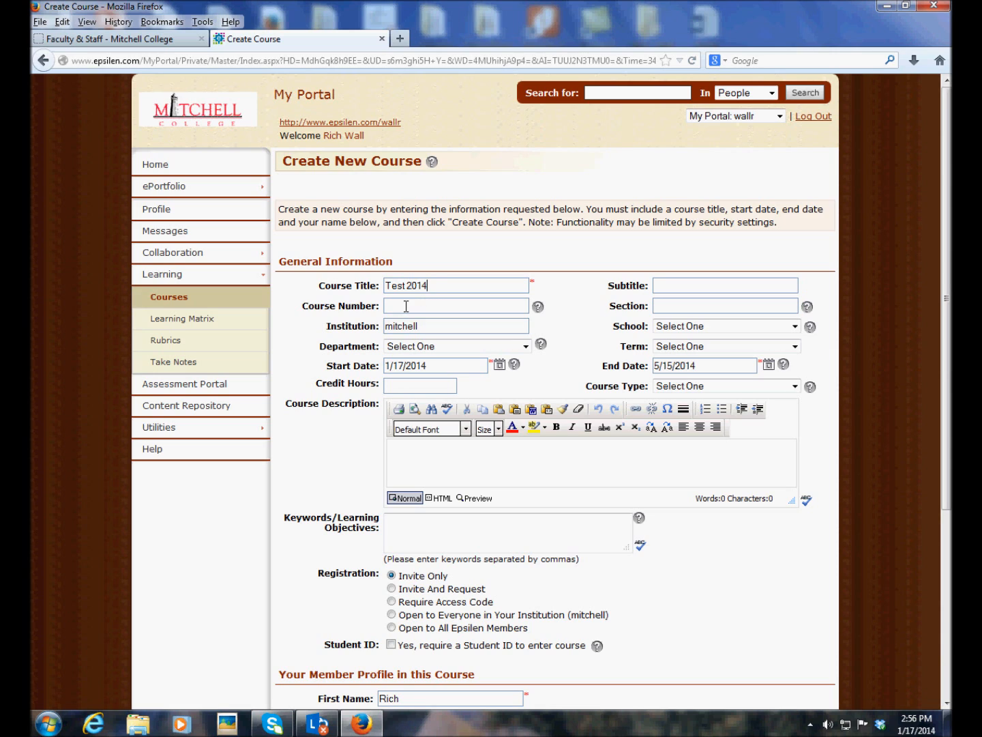
{"action": "left_click", "coordinate": [399, 306]}
{"action": "type", "text": "Fc"}
{"action": "left_click", "coordinate": [414, 321]}
{"action": "left_click", "coordinate": [415, 325]}
{"action": "type", "text": "mitchell"}
{"action": "left_click", "coordinate": [768, 366]}
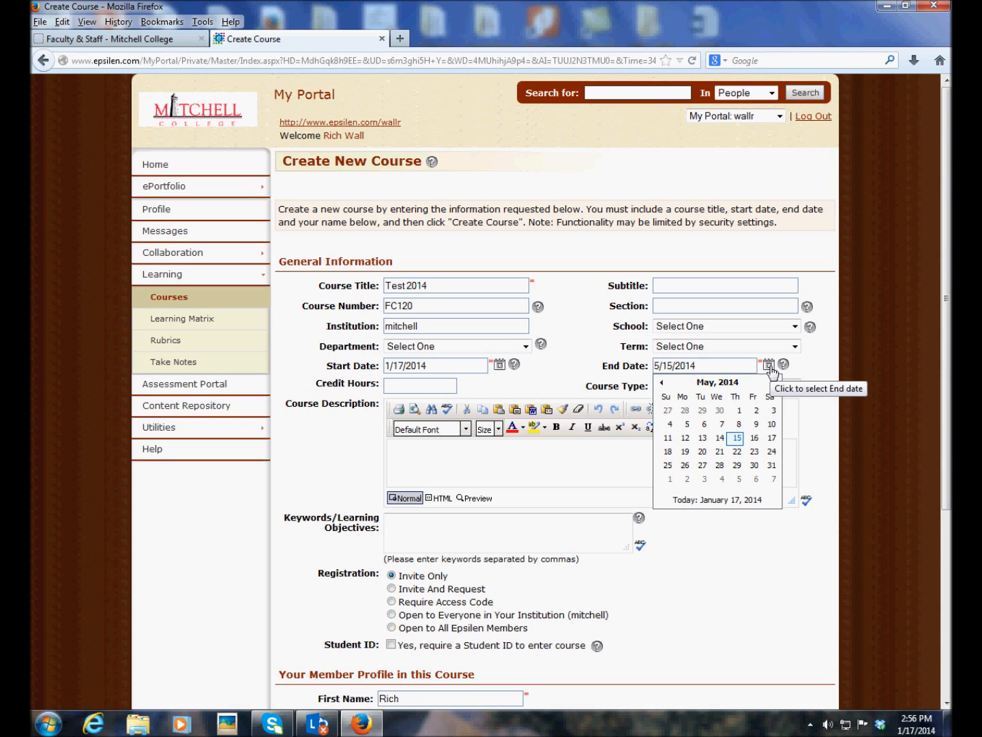
{"action": "left_click", "coordinate": [810, 370]}
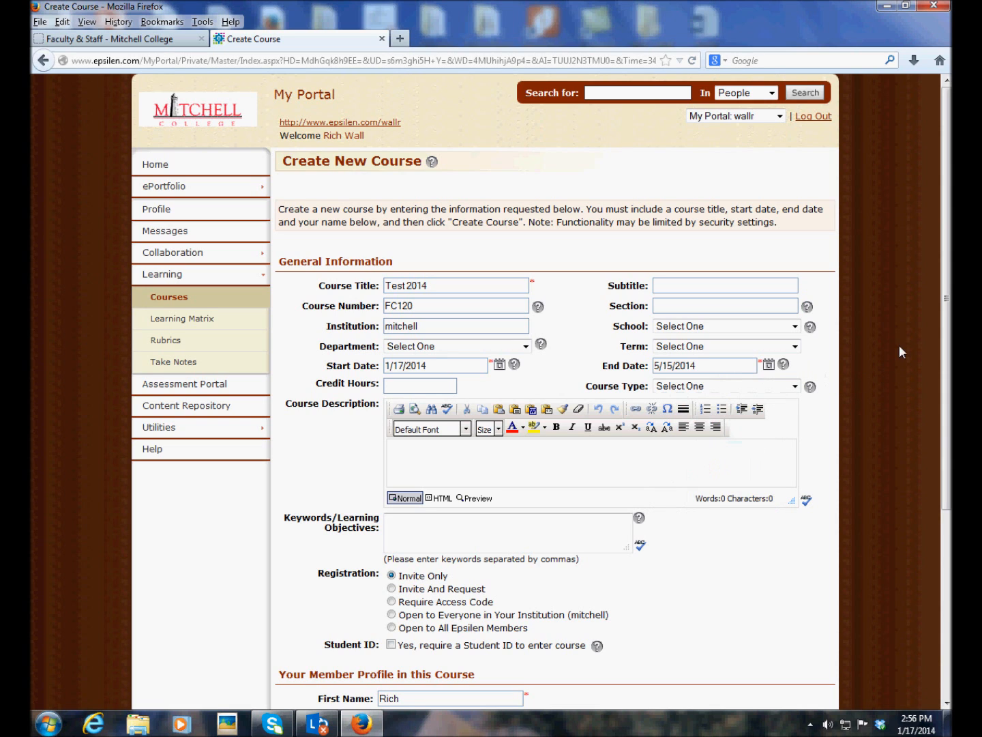
Review the remaining course settings and member profile, and create the course
{"action": "scroll", "coordinate": [943, 345], "scroll_direction": "down", "scroll_amount": 2}
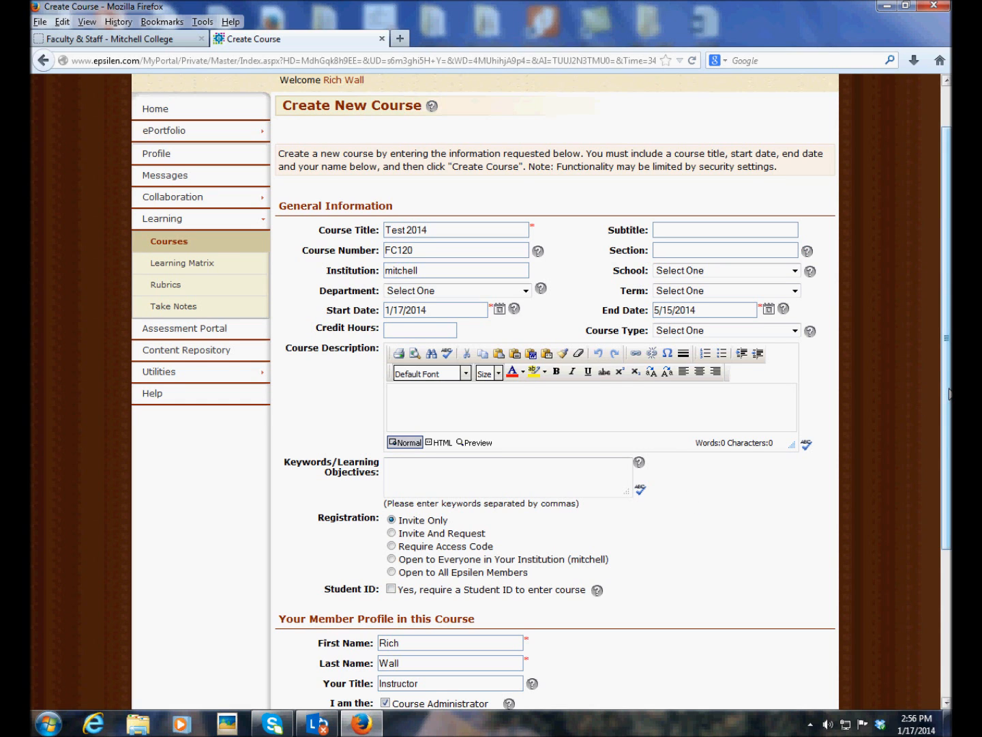
{"action": "scroll", "coordinate": [945, 408], "scroll_direction": "down", "scroll_amount": 2}
{"action": "scroll", "coordinate": [945, 408], "scroll_direction": "down", "scroll_amount": 2}
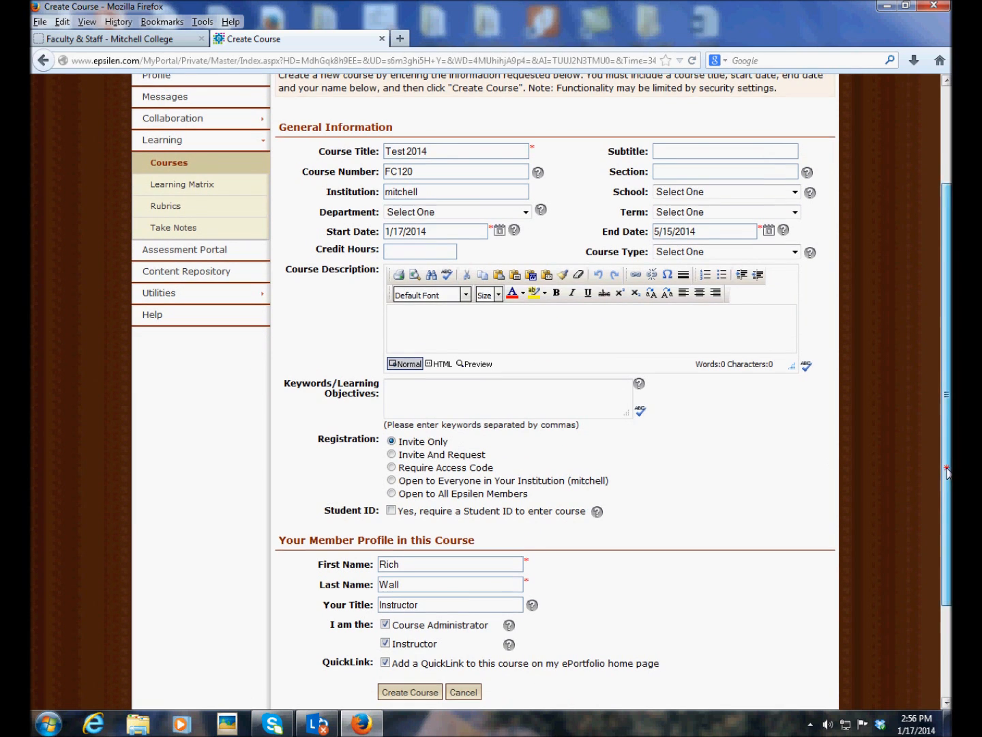
{"action": "scroll", "coordinate": [945, 473], "scroll_direction": "down", "scroll_amount": 3}
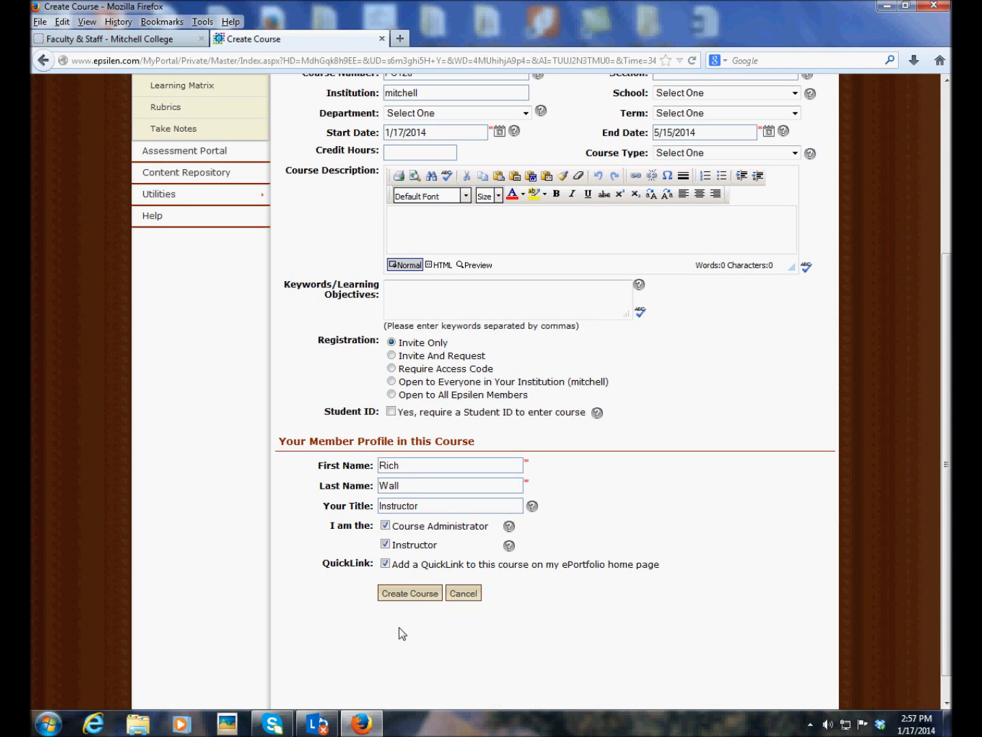
{"action": "left_click", "coordinate": [412, 599]}
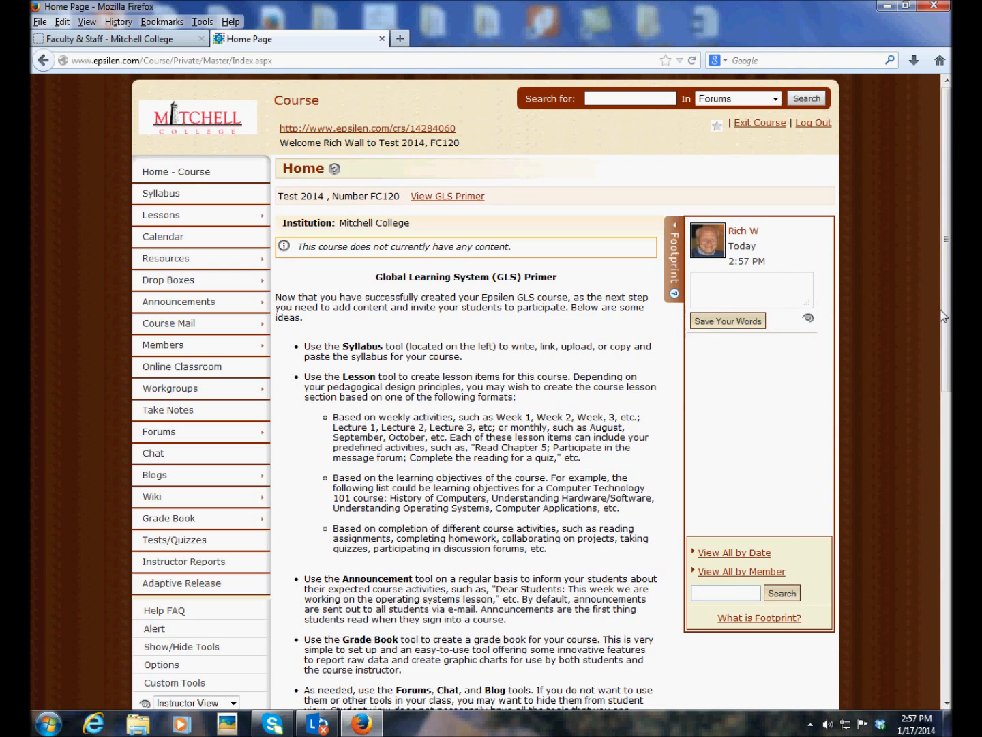
Start adding a syllabus to the new course with the Enter your own method and choose File as its type
{"action": "scroll", "coordinate": [946, 259], "scroll_direction": "down", "scroll_amount": 2}
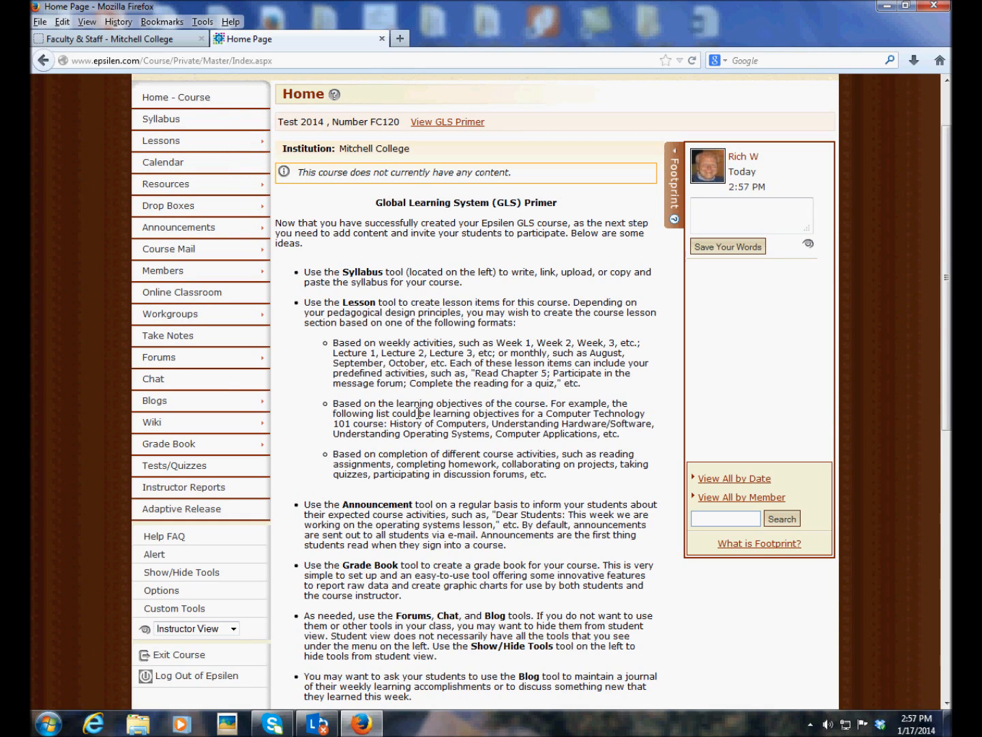
{"action": "left_click_drag", "start_coordinate": [949, 371], "coordinate": [948, 334]}
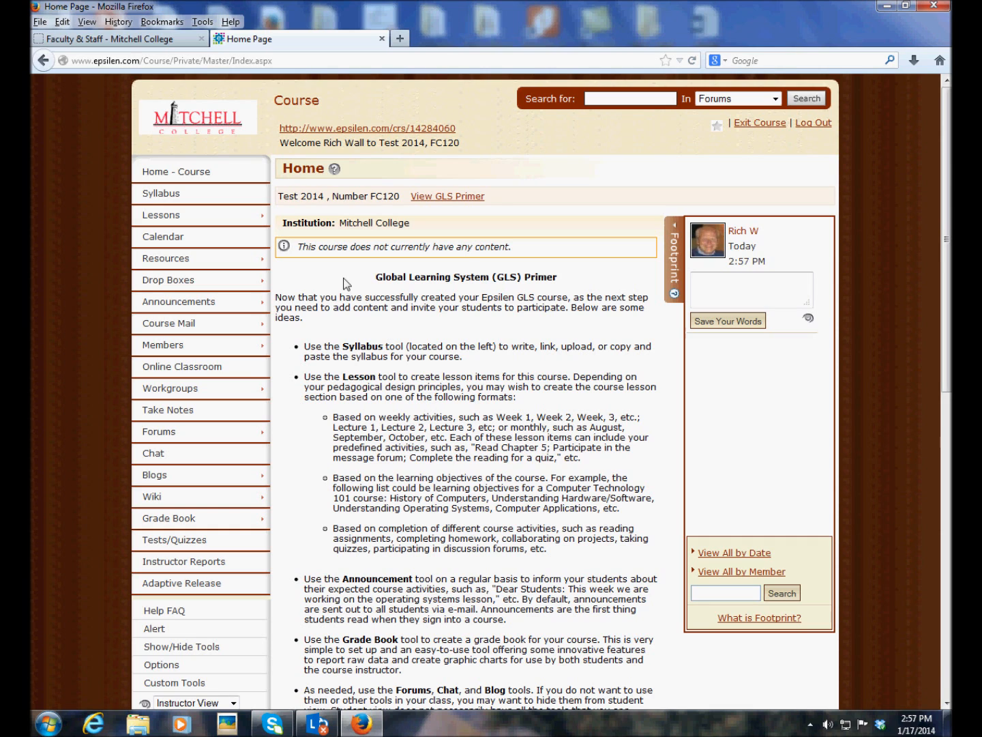
{"action": "left_click", "coordinate": [171, 197]}
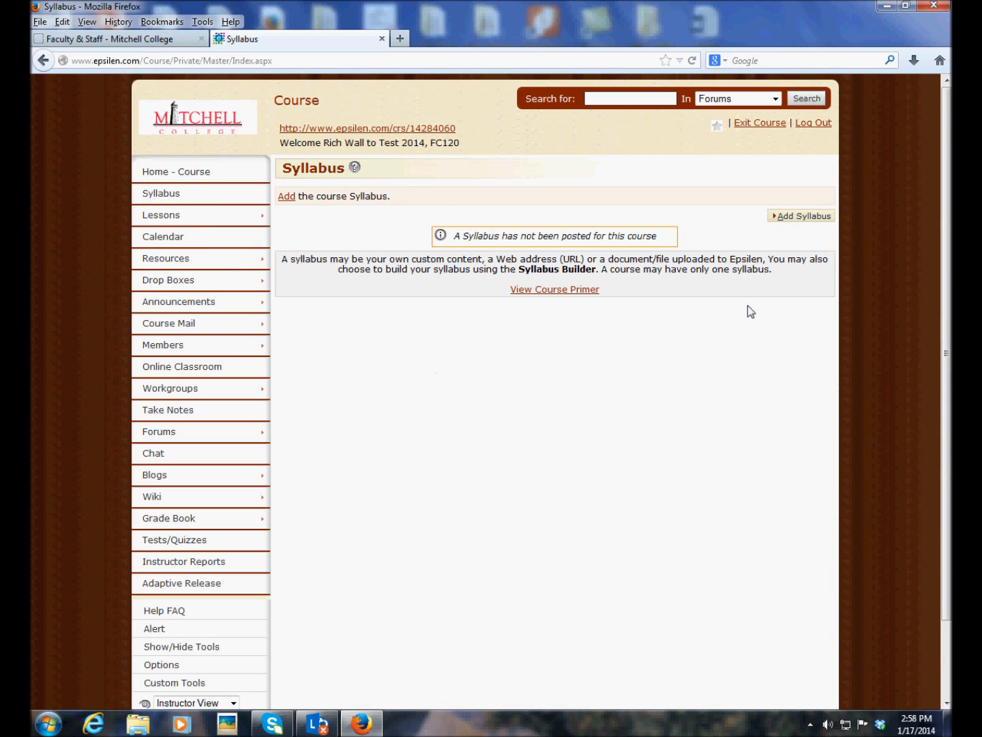
{"action": "left_click", "coordinate": [791, 216]}
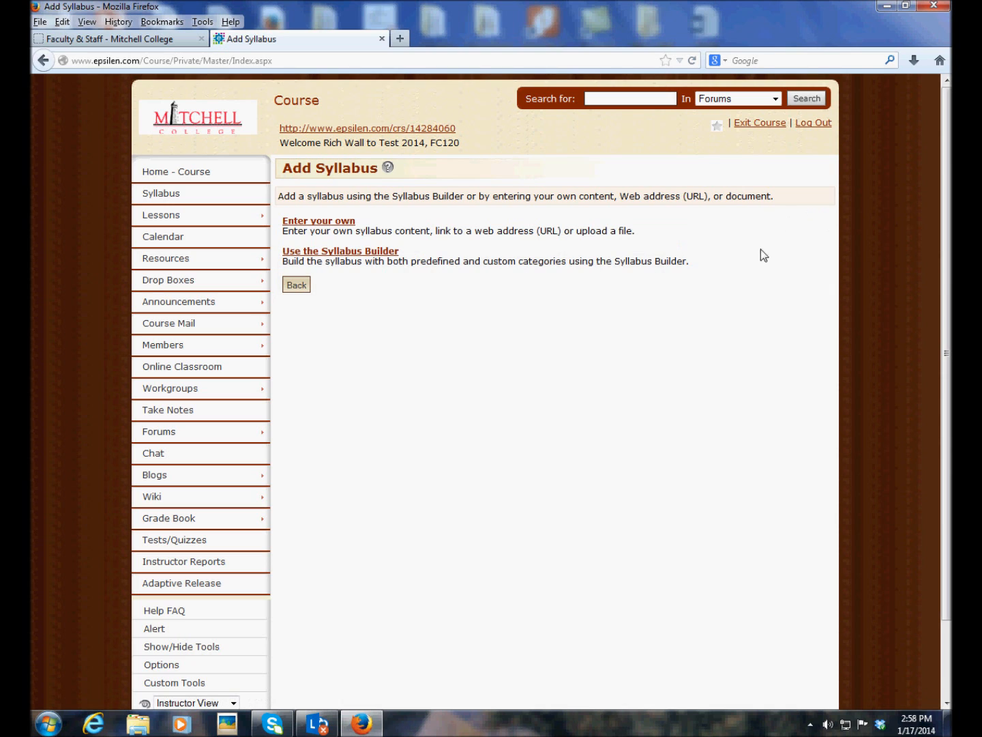
{"action": "left_click", "coordinate": [344, 222]}
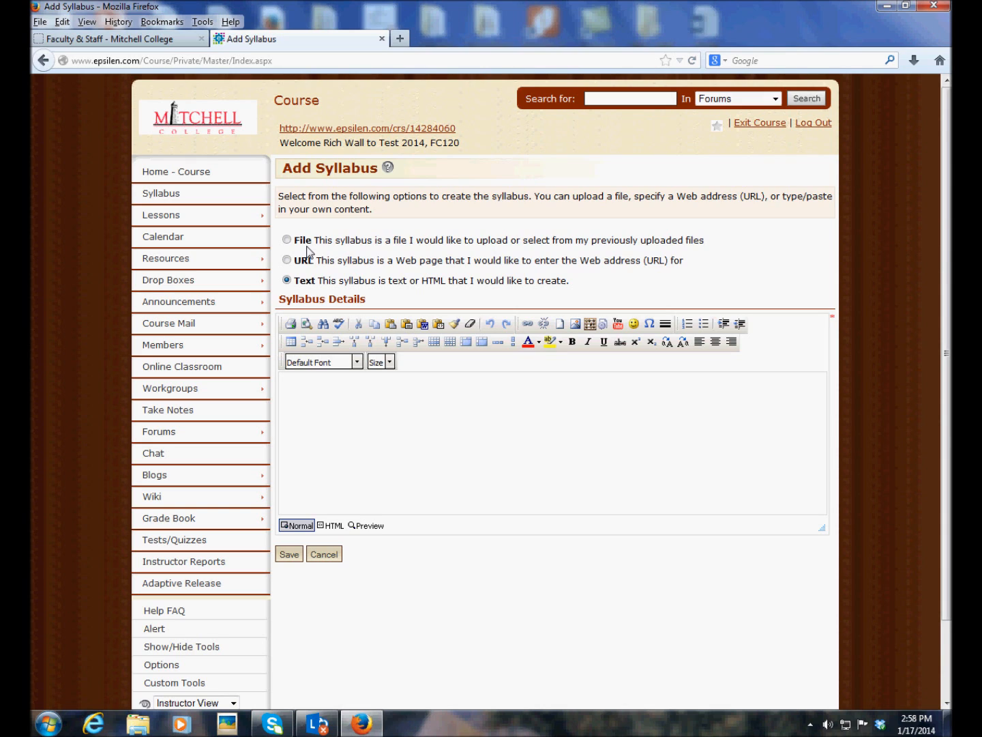
{"action": "left_click", "coordinate": [286, 240]}
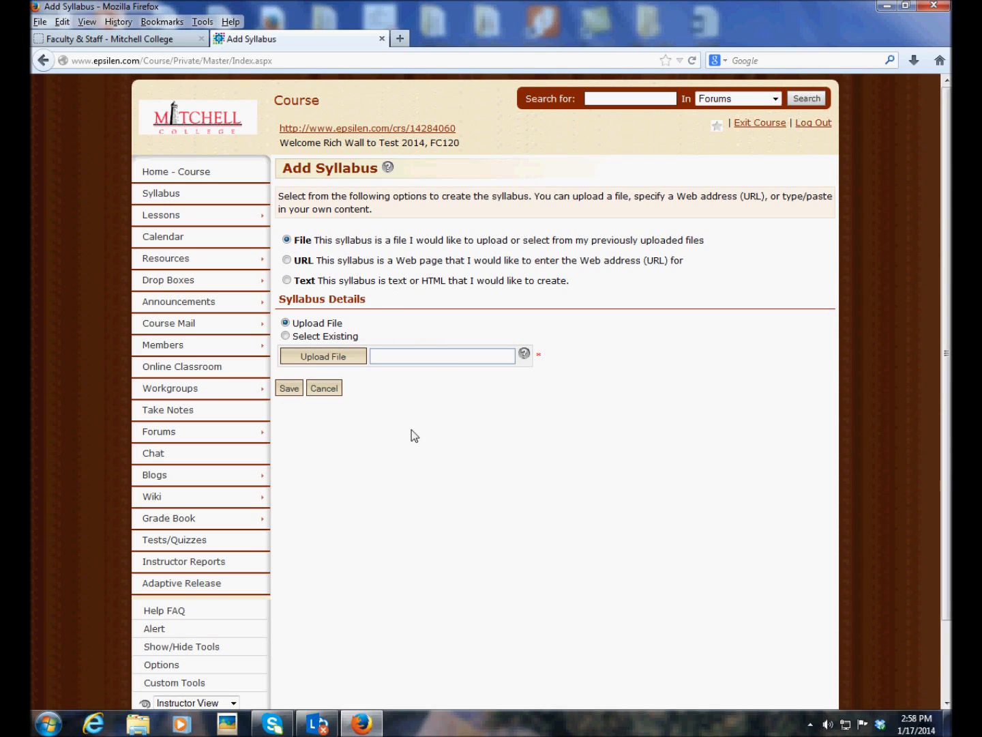
Upload FC120 Test Syllabus.docx from the Desktop as the course syllabus and save it
{"action": "left_click", "coordinate": [347, 358]}
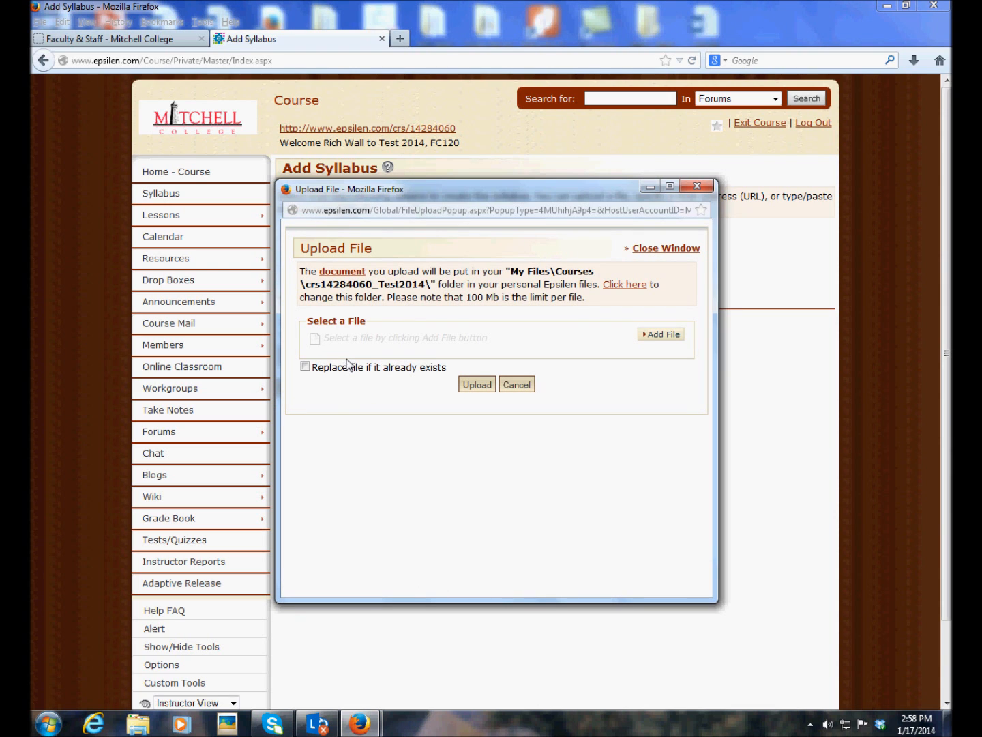
{"action": "left_click", "coordinate": [677, 335]}
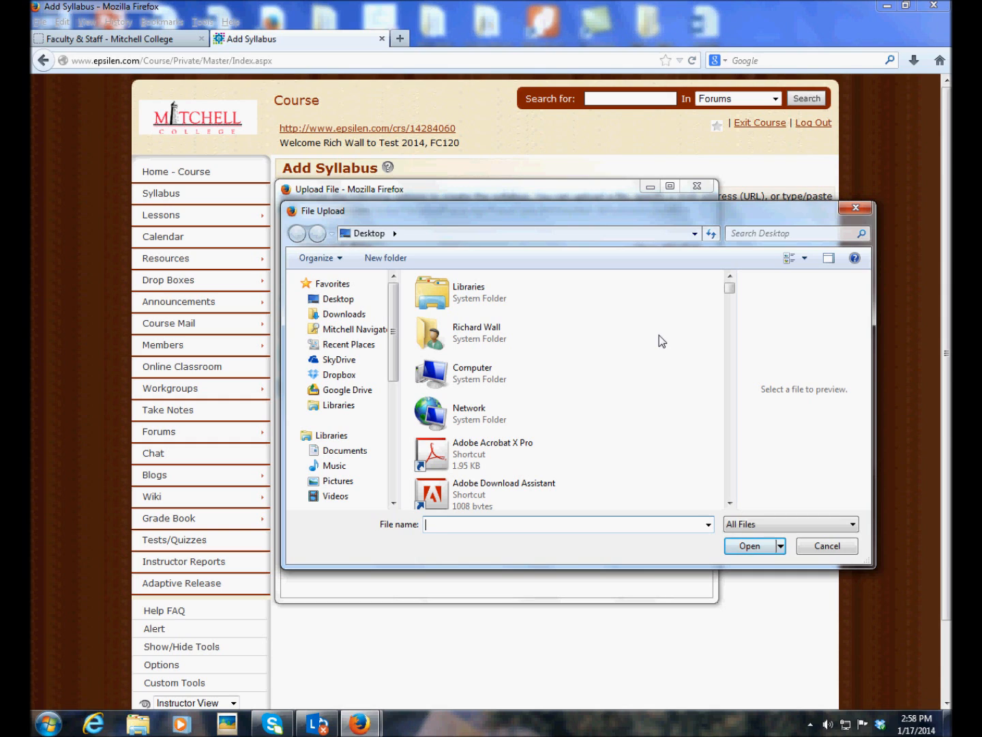
{"action": "left_click", "coordinate": [335, 301]}
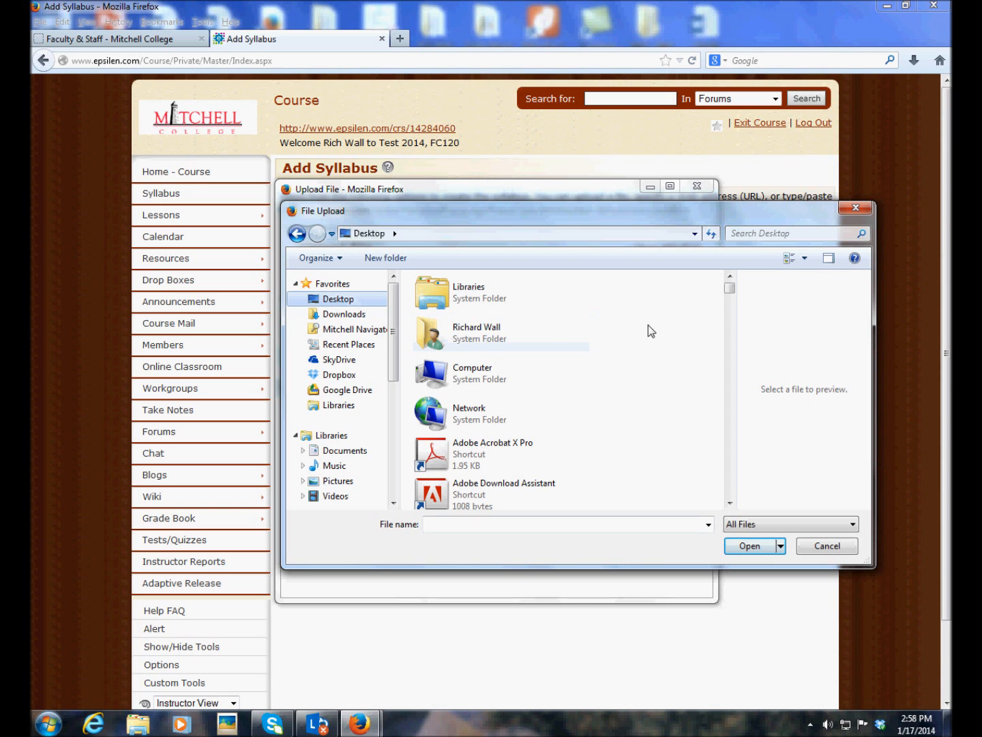
{"action": "left_click_drag", "start_coordinate": [730, 290], "coordinate": [721, 422]}
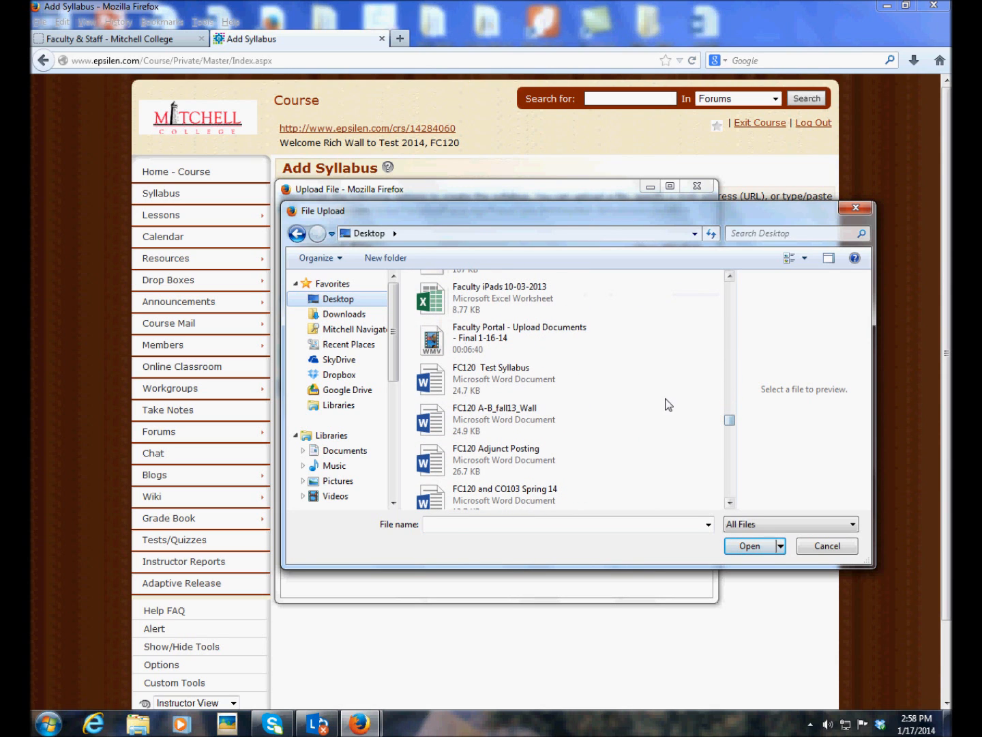
{"action": "left_click", "coordinate": [461, 384]}
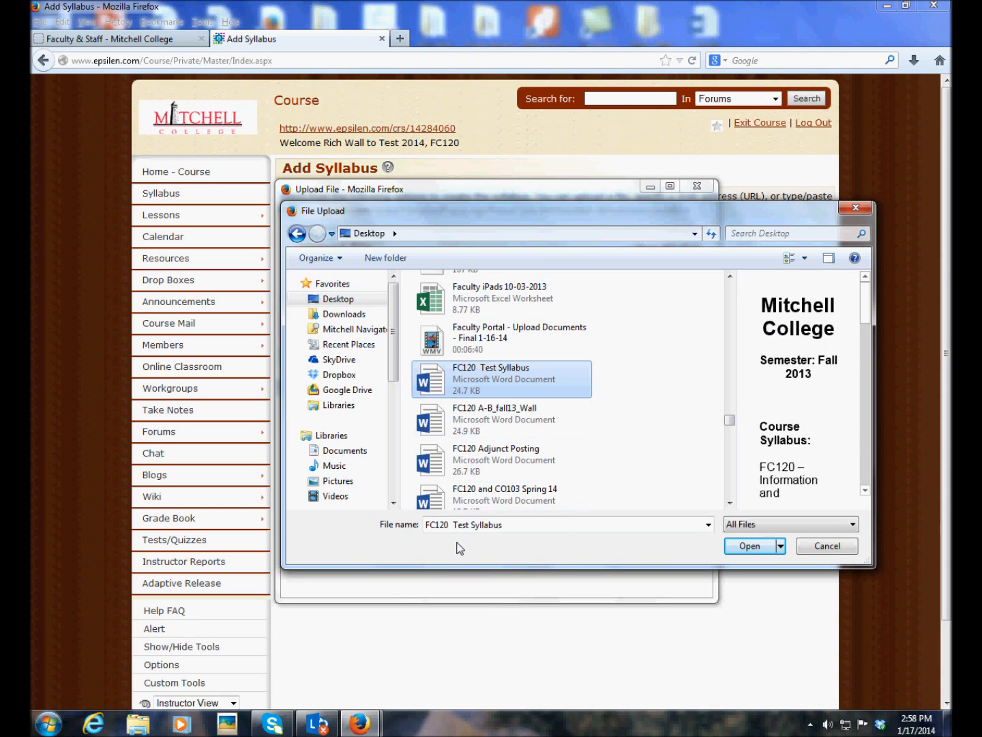
{"action": "left_click", "coordinate": [742, 547]}
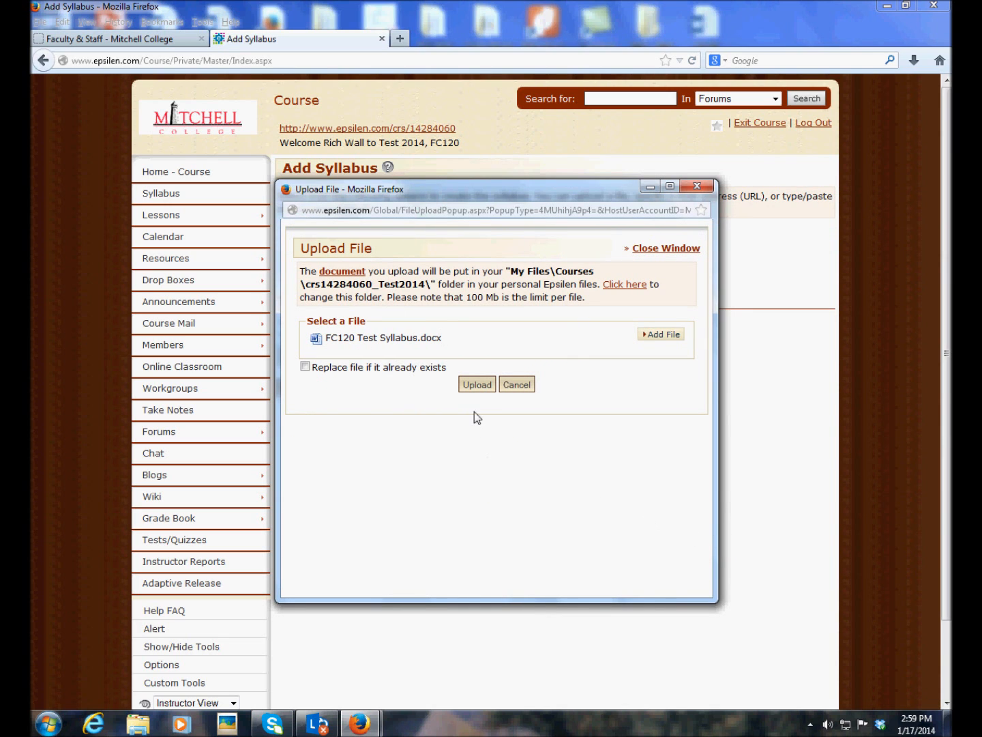
{"action": "left_click", "coordinate": [472, 384]}
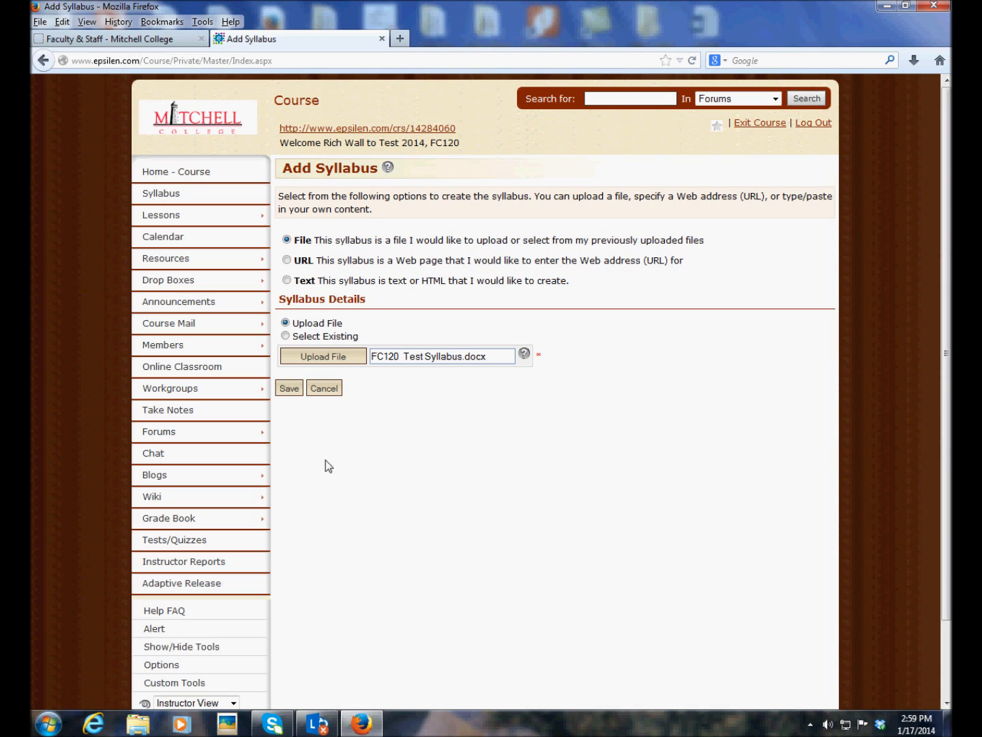
{"action": "left_click", "coordinate": [290, 389]}
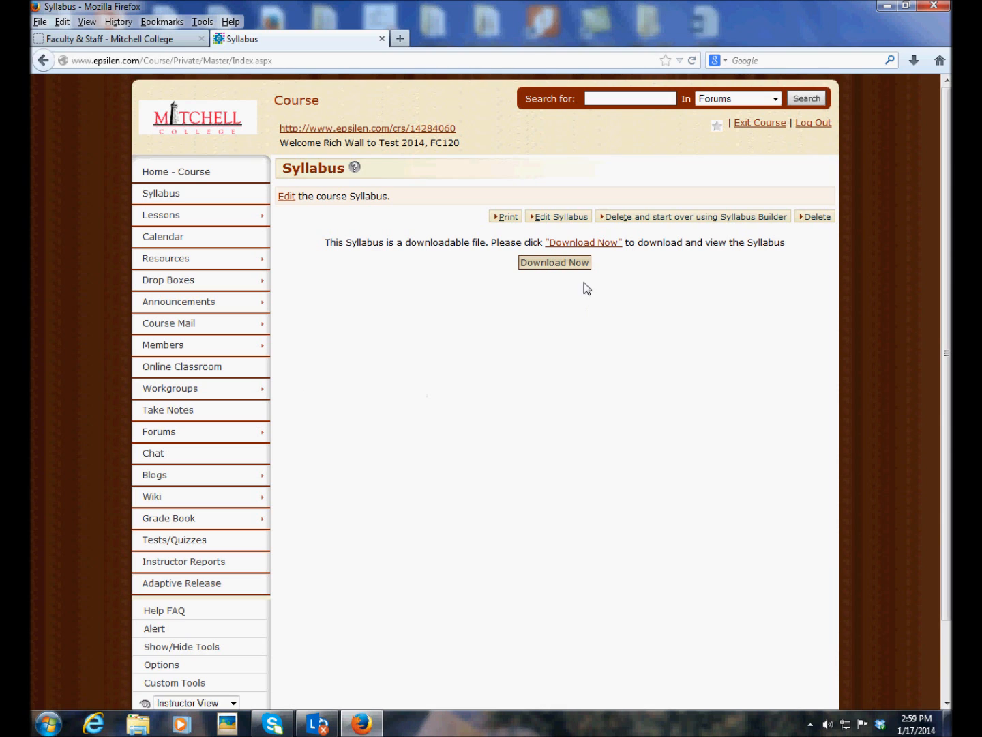
Download the course syllabus, open it in Microsoft Word to check it, and close the document
{"action": "left_click", "coordinate": [575, 264]}
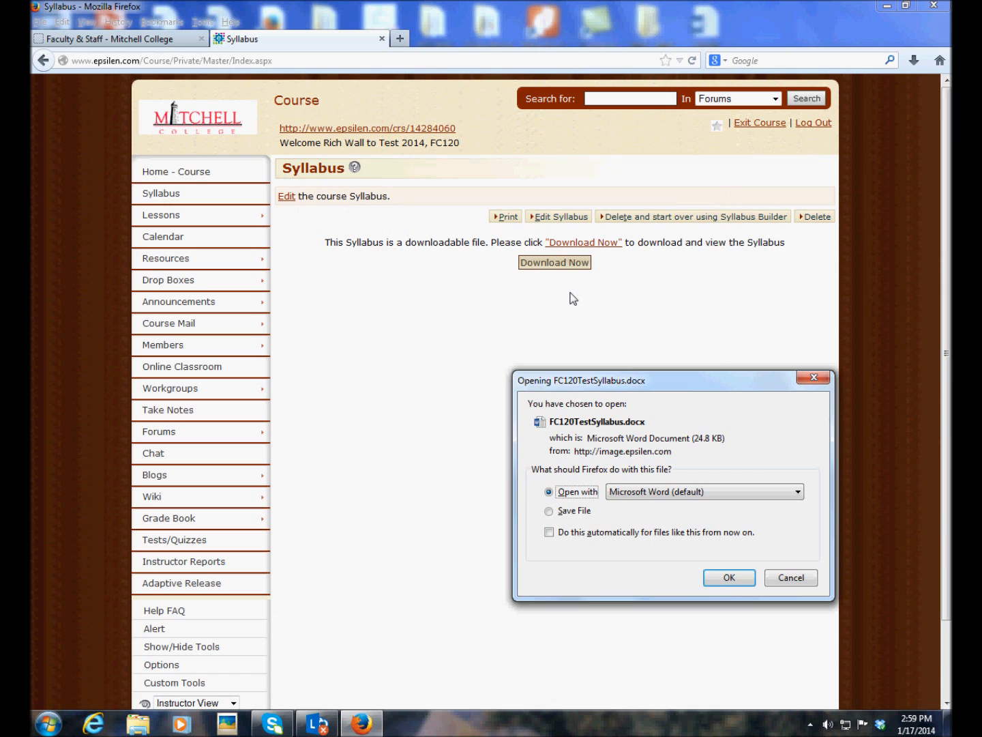
{"action": "left_click", "coordinate": [721, 574]}
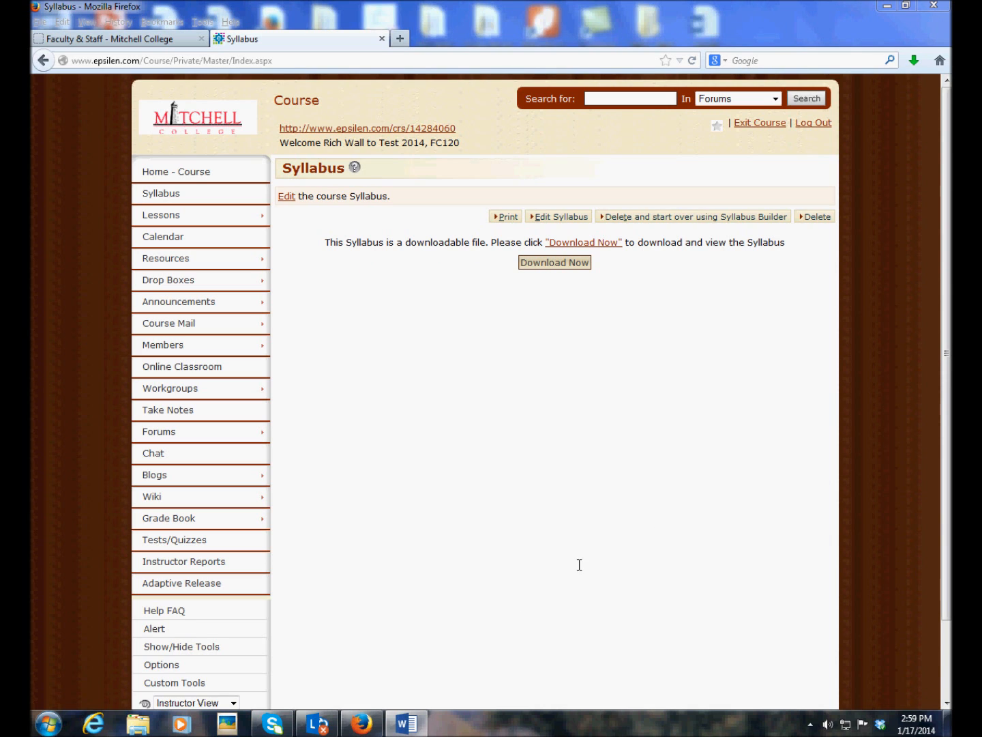
{"action": "left_click", "coordinate": [406, 724]}
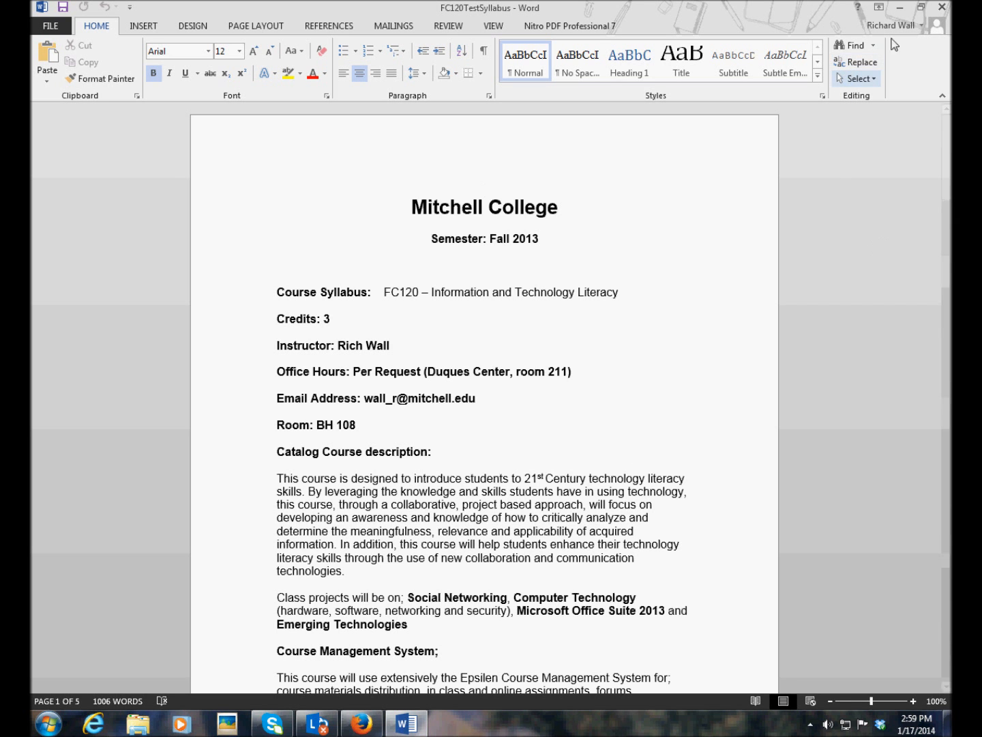
{"action": "left_click", "coordinate": [943, 8]}
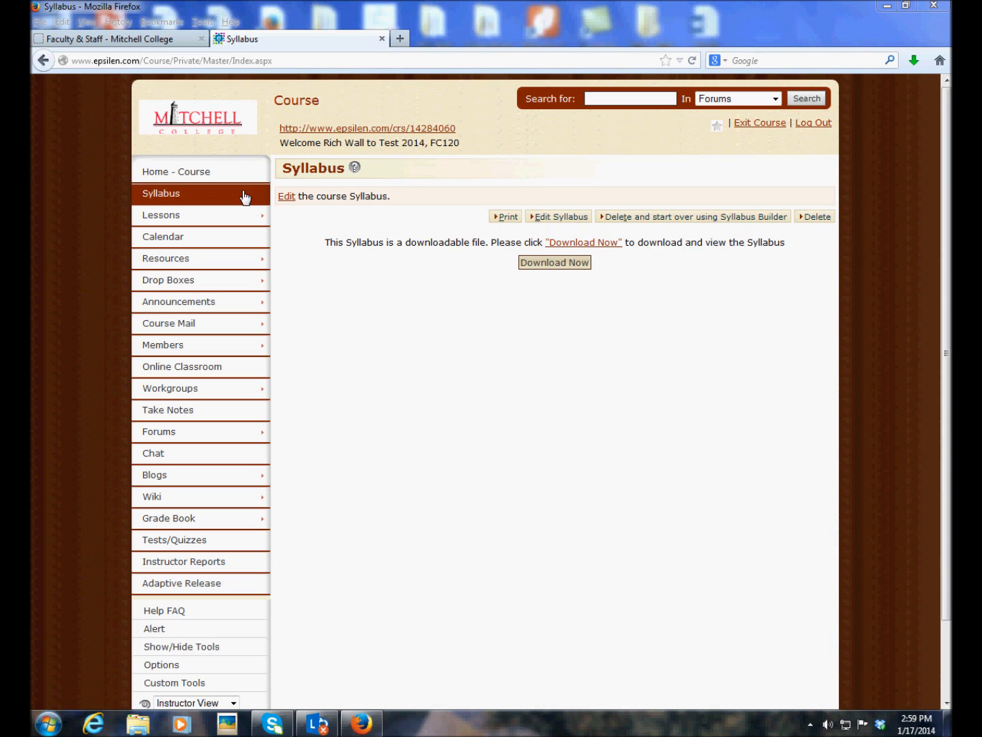
Review the form for adding a new course resource from the Resources tool, and return to the course home page
{"action": "left_click", "coordinate": [219, 177]}
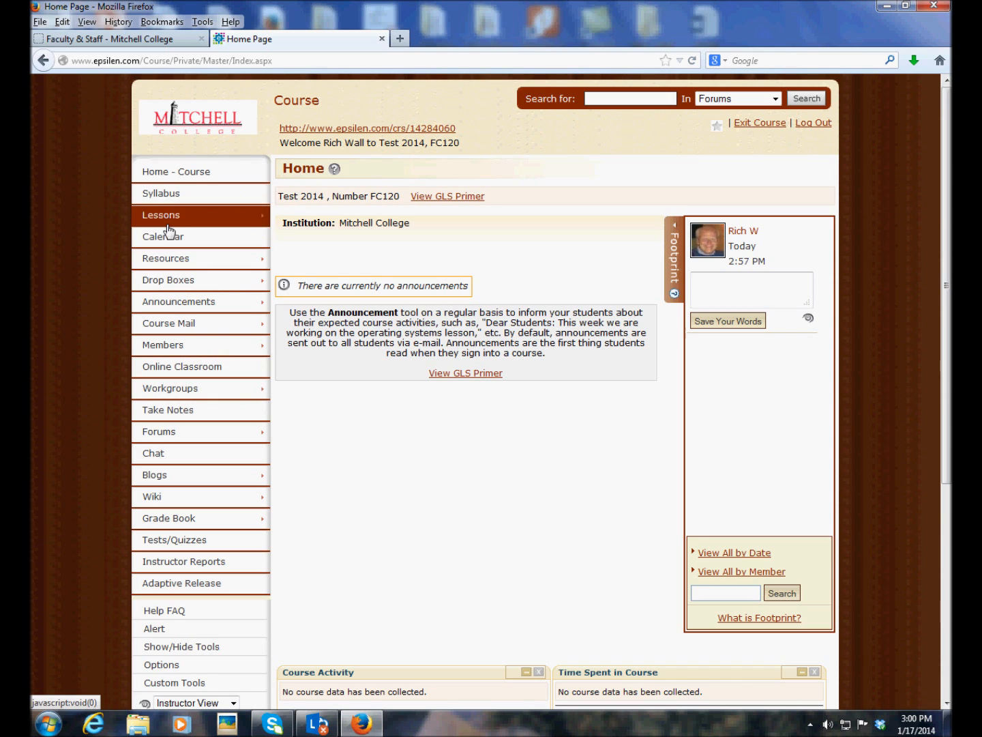
{"action": "left_click", "coordinate": [172, 259]}
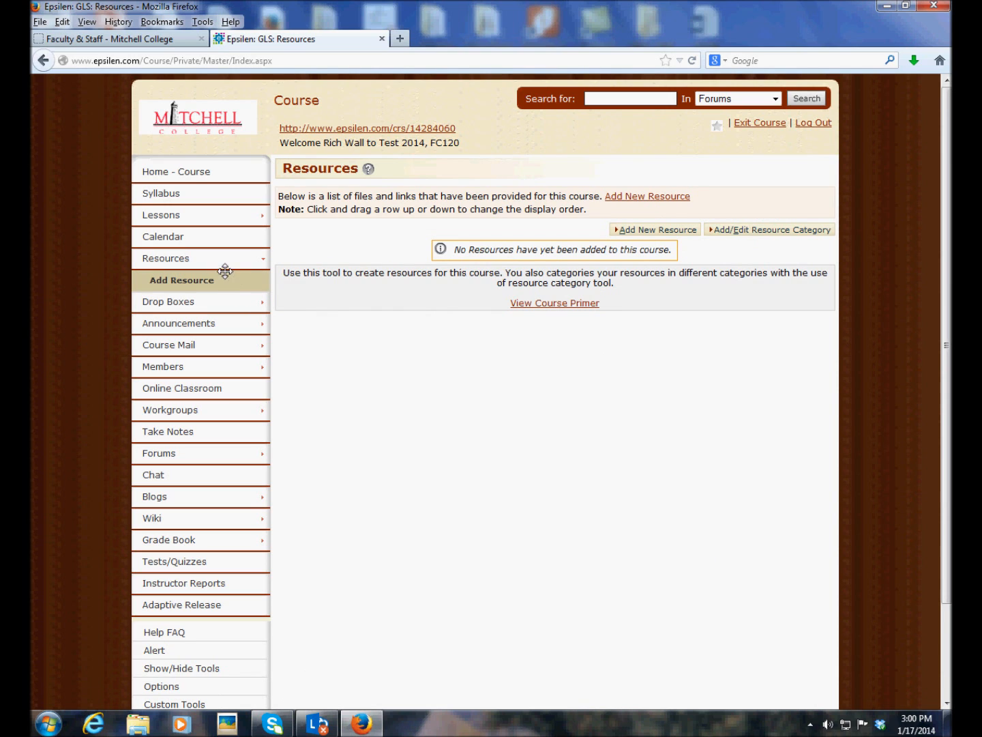
{"action": "left_click", "coordinate": [679, 232]}
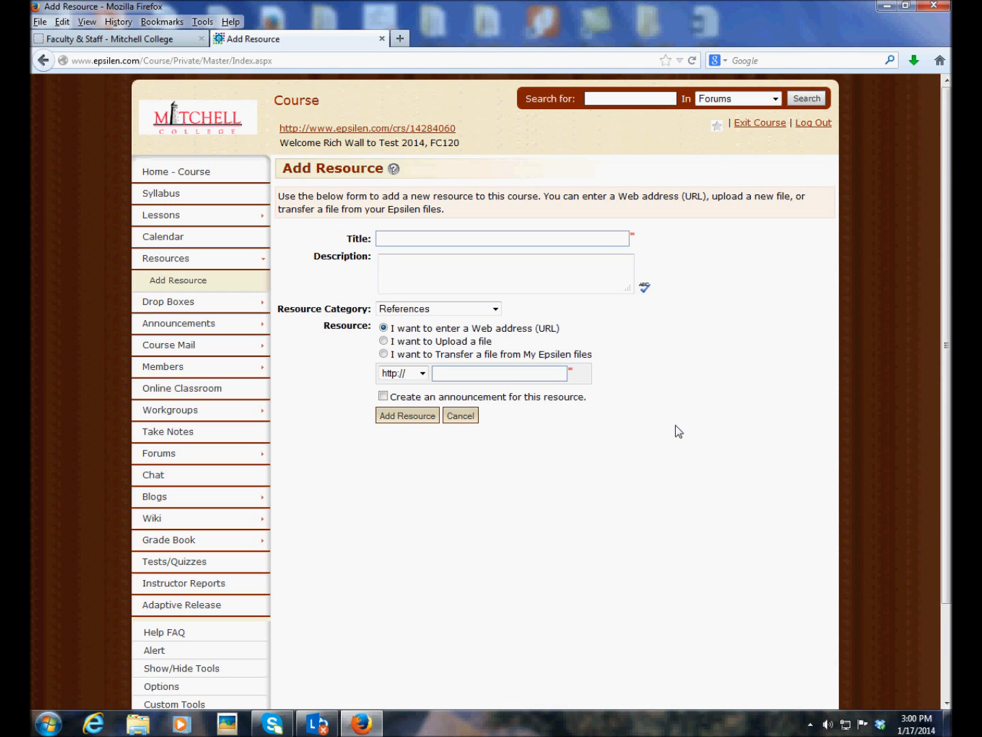
{"action": "left_click", "coordinate": [203, 177]}
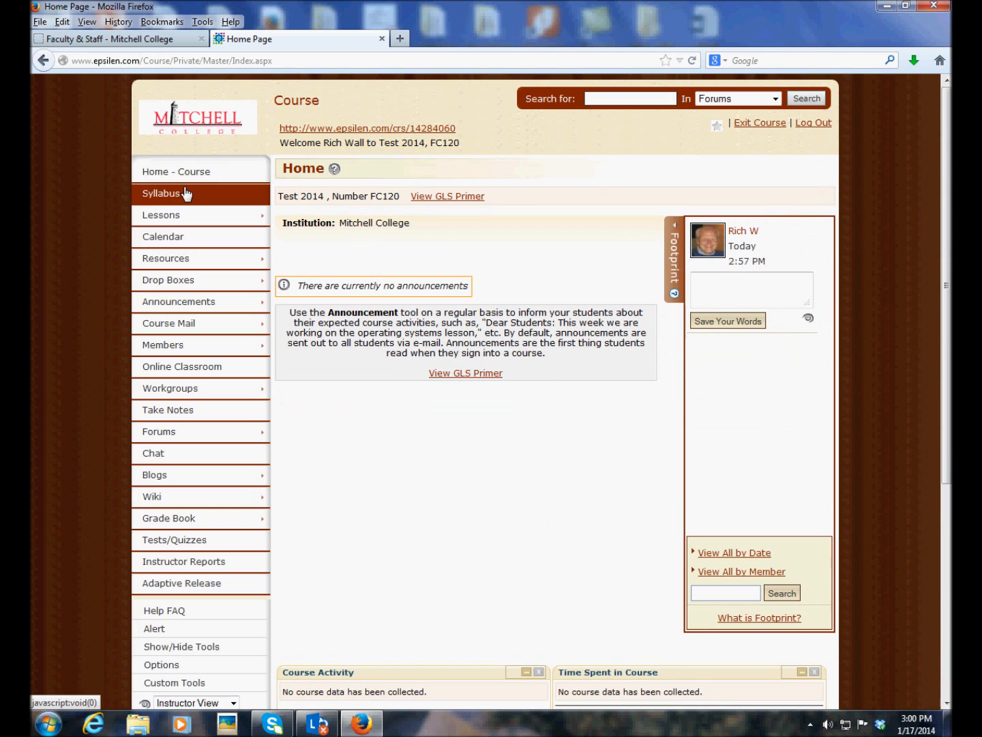
Review the new drop box form and its specific-date locking option, and return to the course home page
{"action": "left_click", "coordinate": [188, 280]}
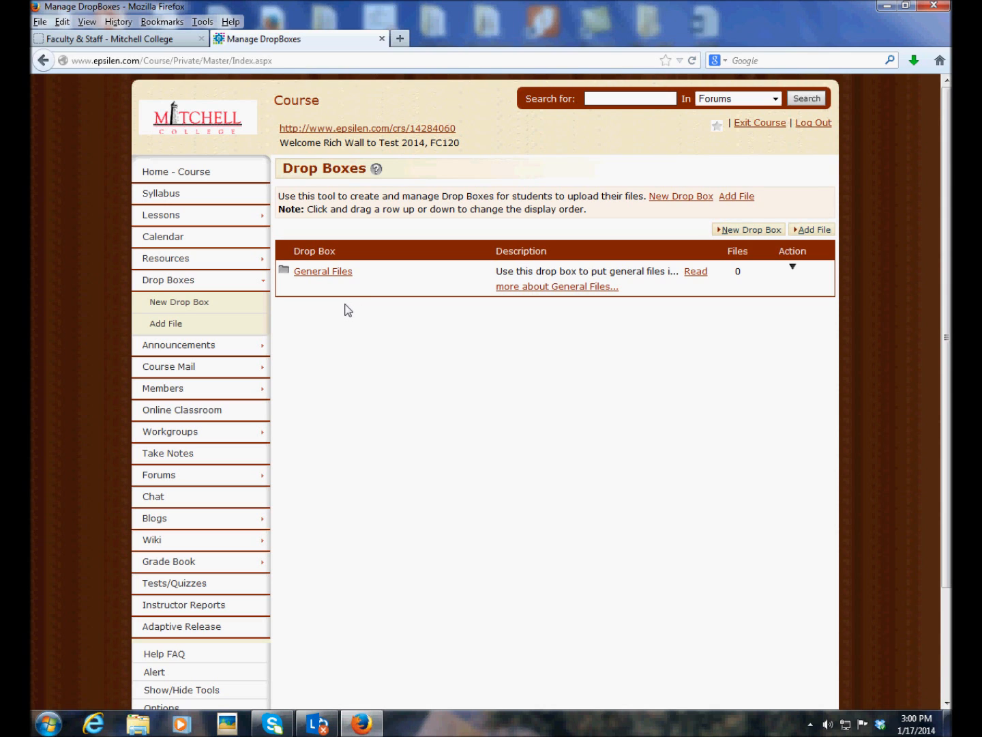
{"action": "left_click", "coordinate": [765, 231]}
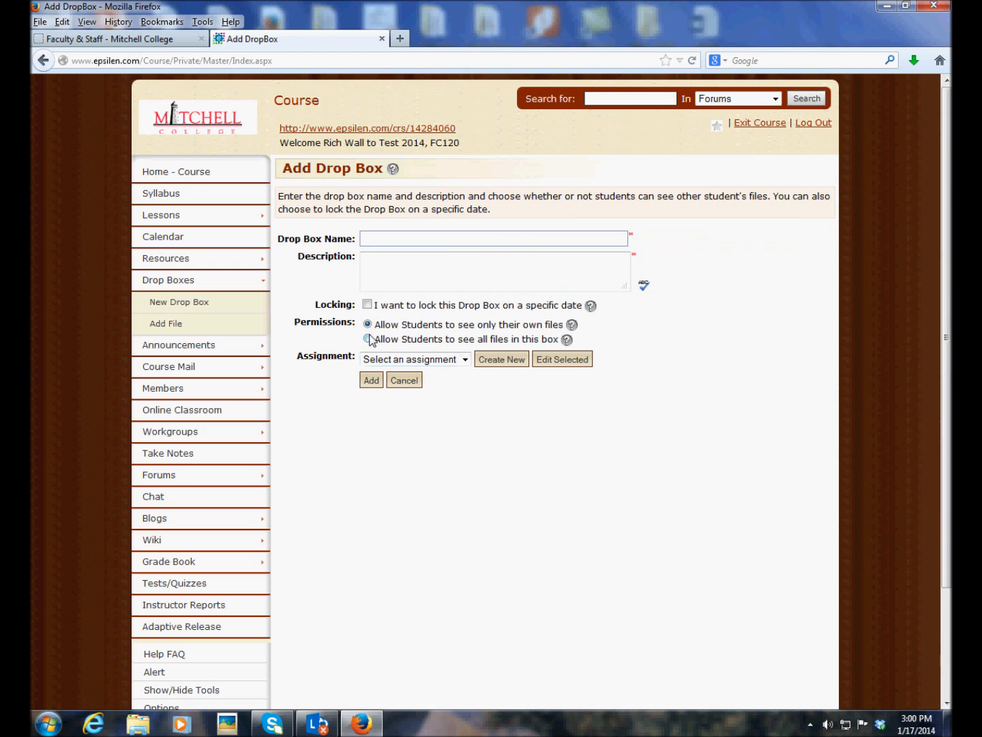
{"action": "left_click", "coordinate": [367, 305]}
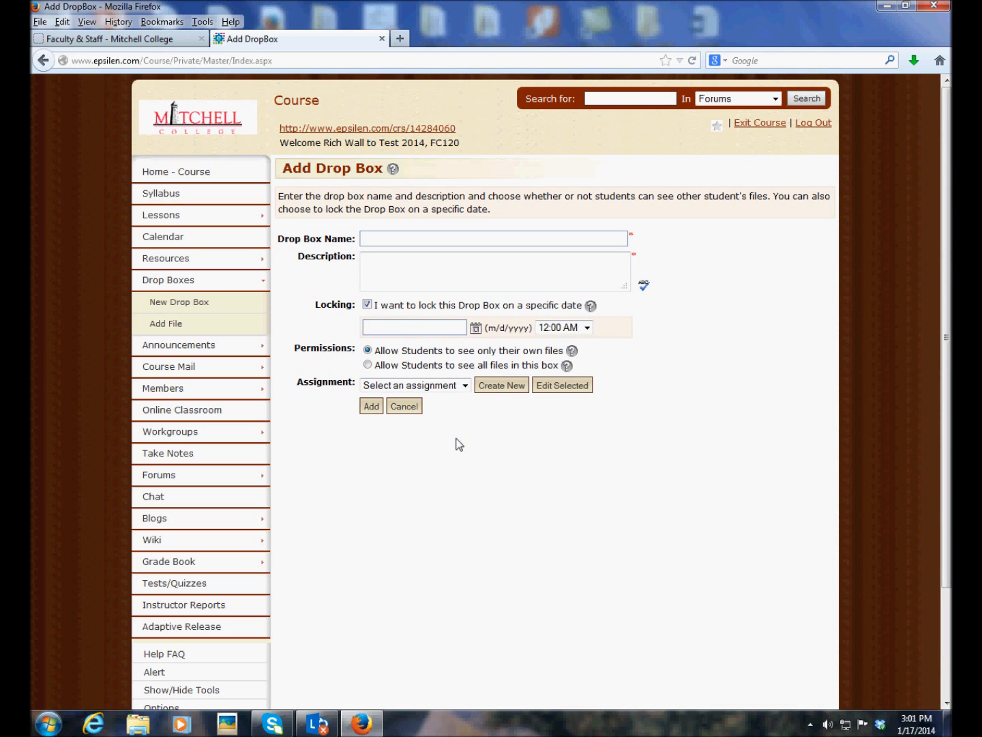
{"action": "left_click", "coordinate": [193, 175]}
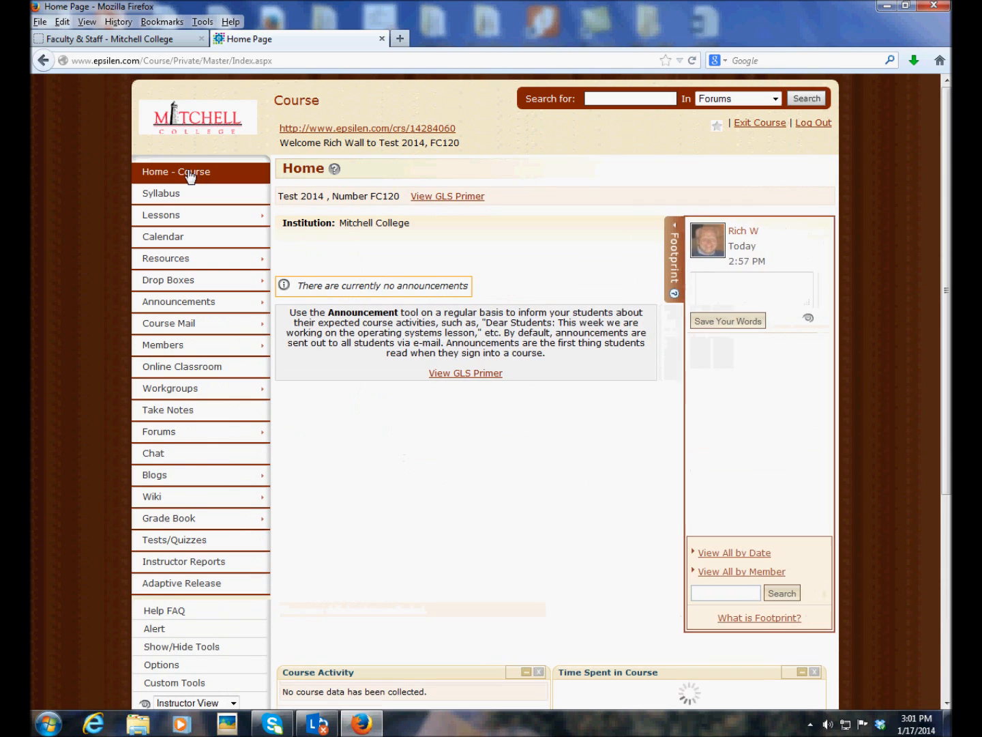
Start inviting current Epsilen members to the course and search for the student by first name
{"action": "left_click", "coordinate": [169, 347]}
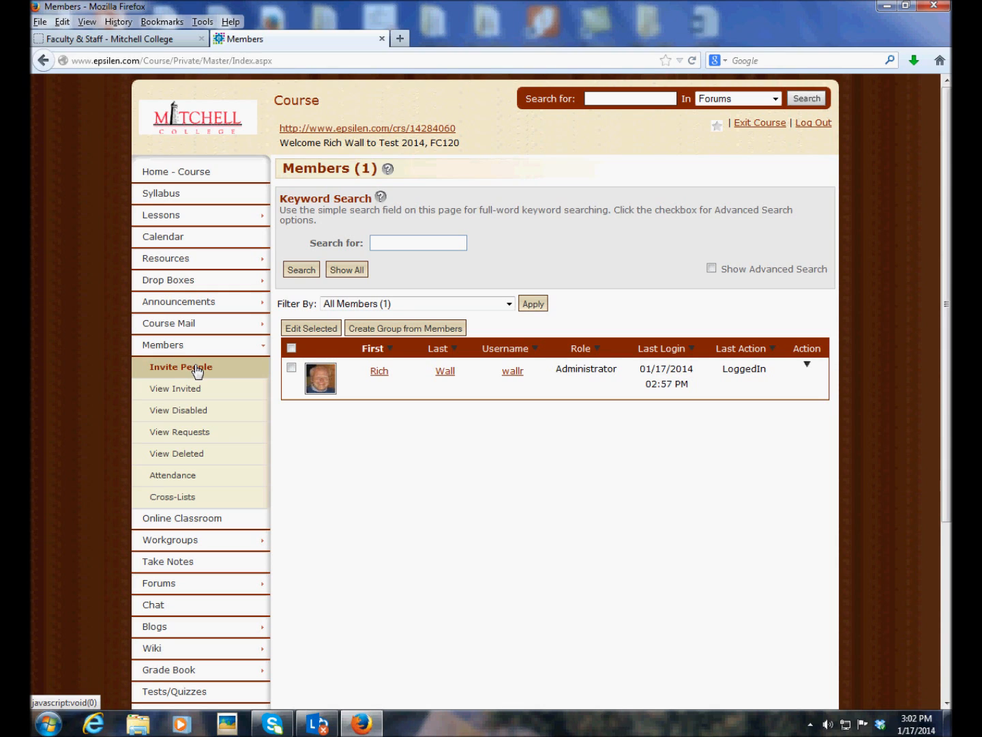
{"action": "left_click", "coordinate": [198, 369]}
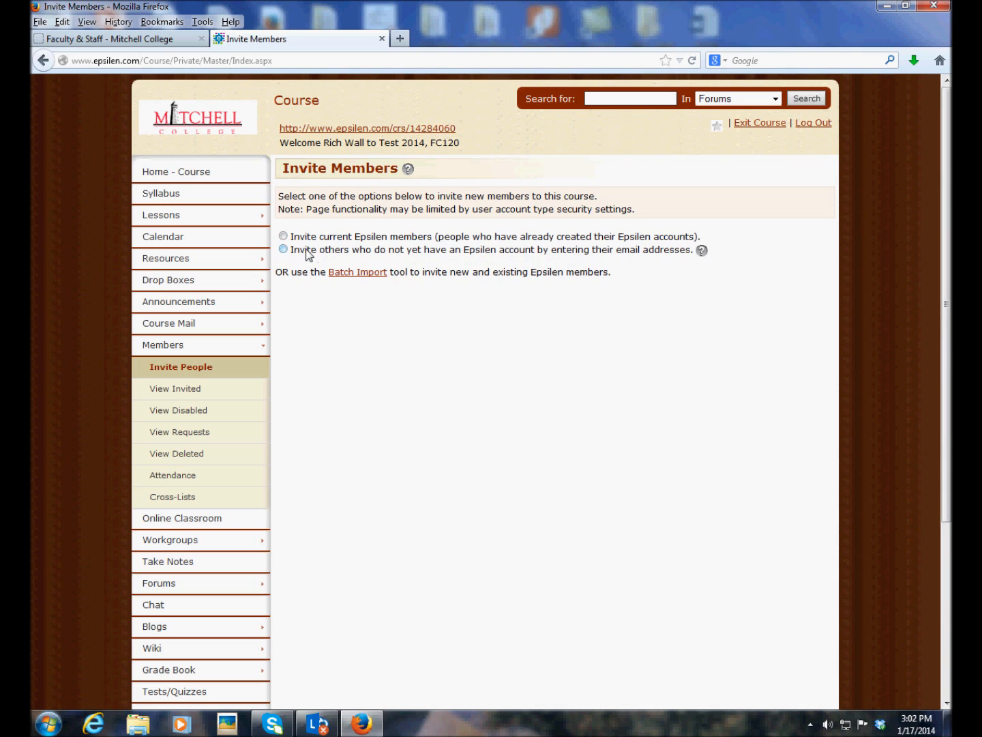
{"action": "left_click", "coordinate": [283, 237]}
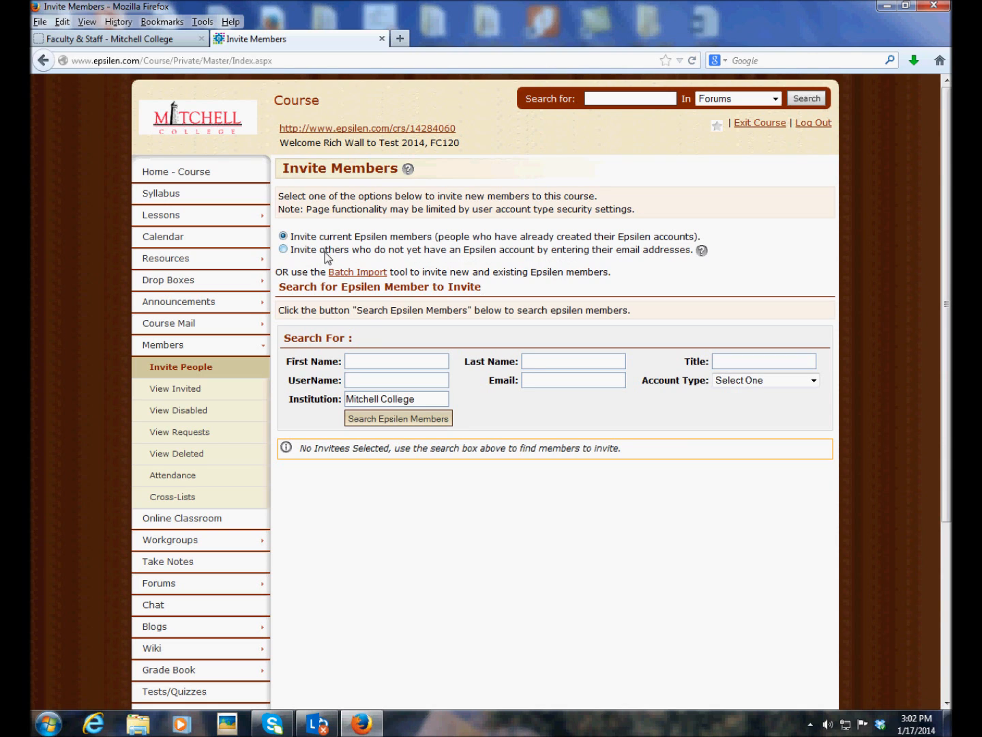
{"action": "left_click", "coordinate": [365, 363]}
{"action": "type", "text": "rich"}
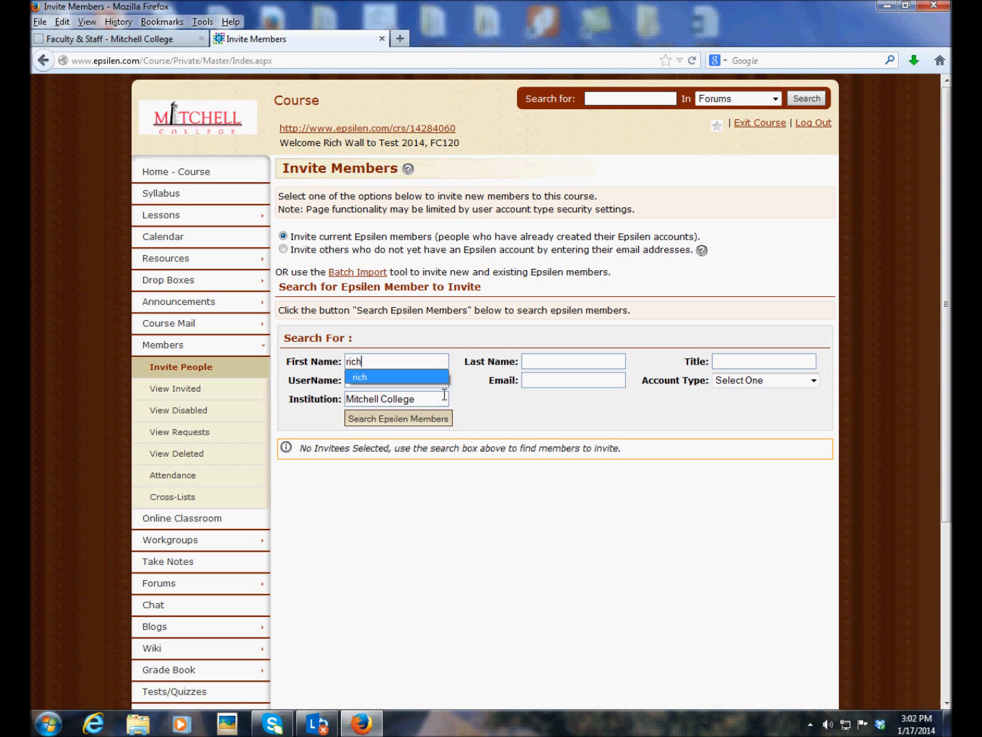
{"action": "left_click", "coordinate": [438, 423]}
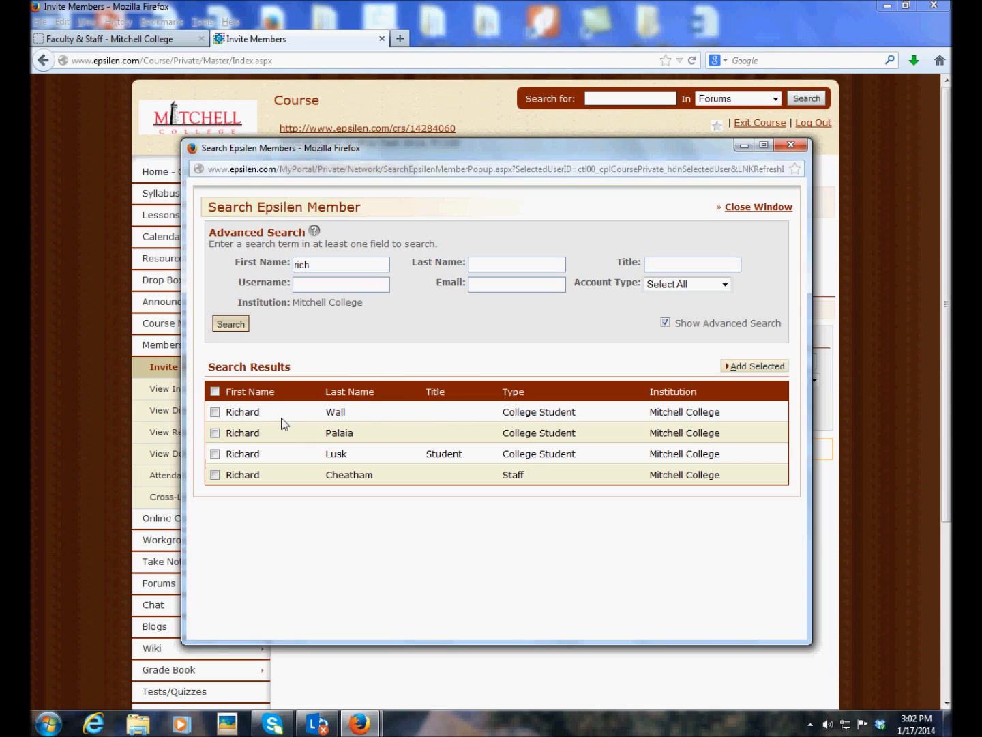
Add the first matching college student as an invitee, send the invitation with the default greeting, and return to the course home page
{"action": "left_click", "coordinate": [216, 413]}
{"action": "left_click", "coordinate": [757, 367]}
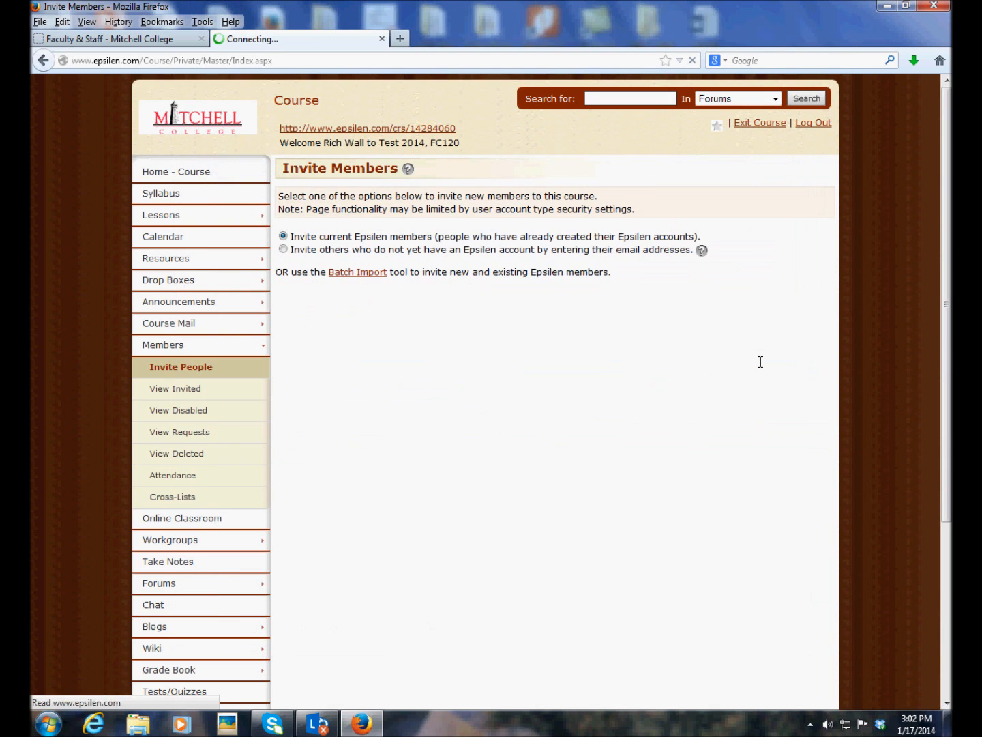
{"action": "left_click_drag", "start_coordinate": [948, 283], "coordinate": [947, 324]}
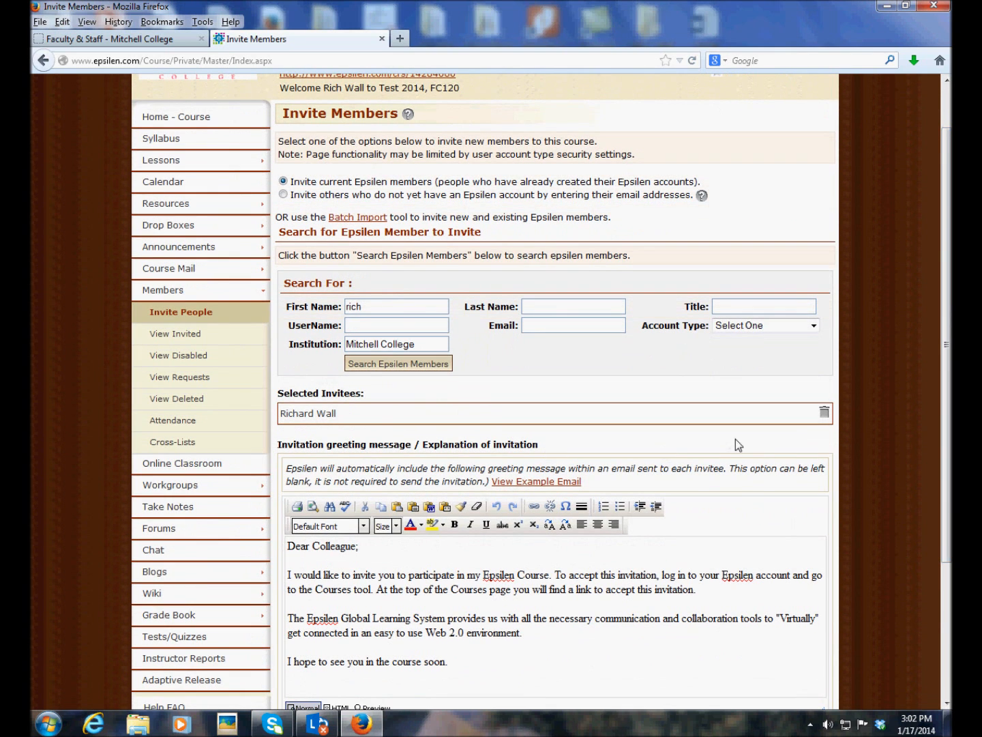
{"action": "left_click_drag", "start_coordinate": [947, 390], "coordinate": [947, 448]}
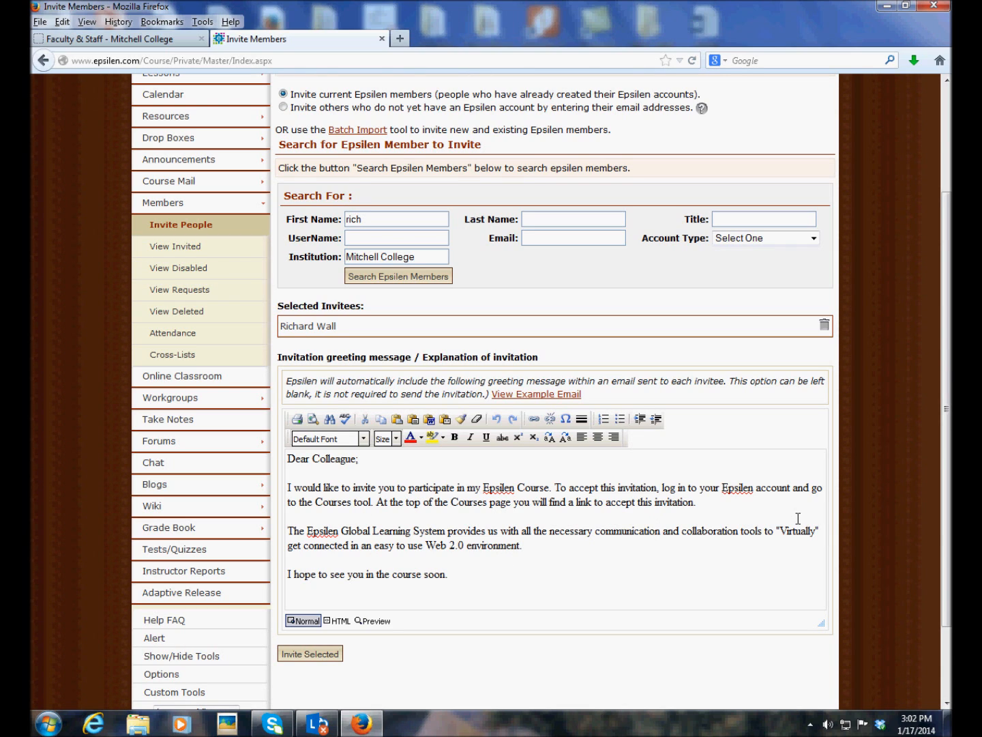
{"action": "left_click", "coordinate": [314, 656]}
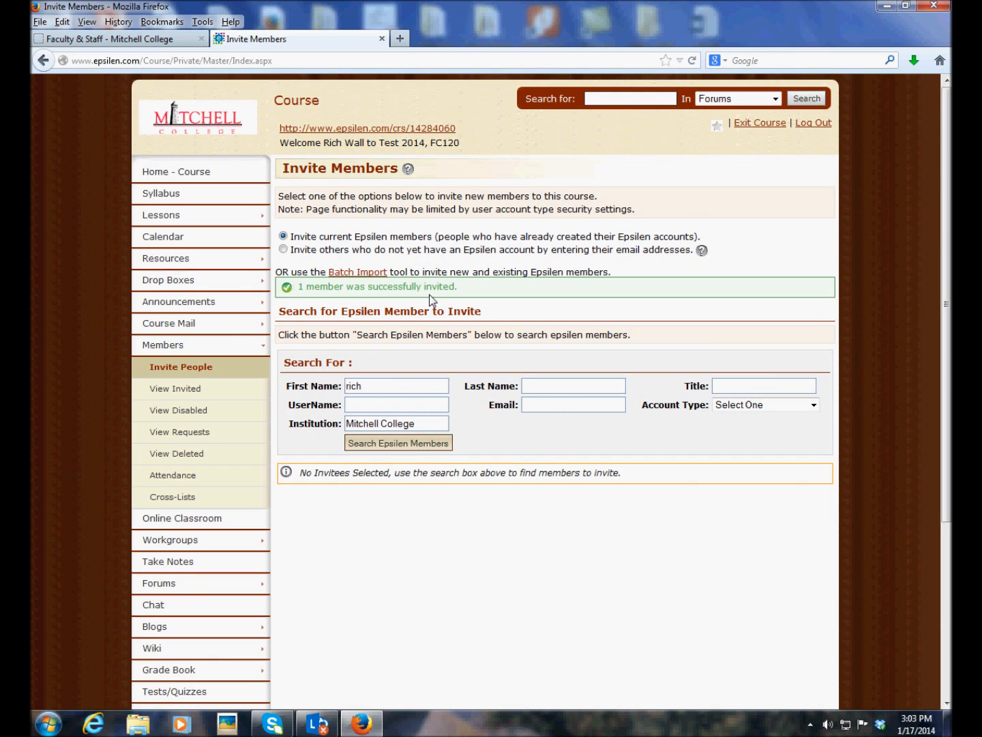
{"action": "left_click", "coordinate": [213, 174]}
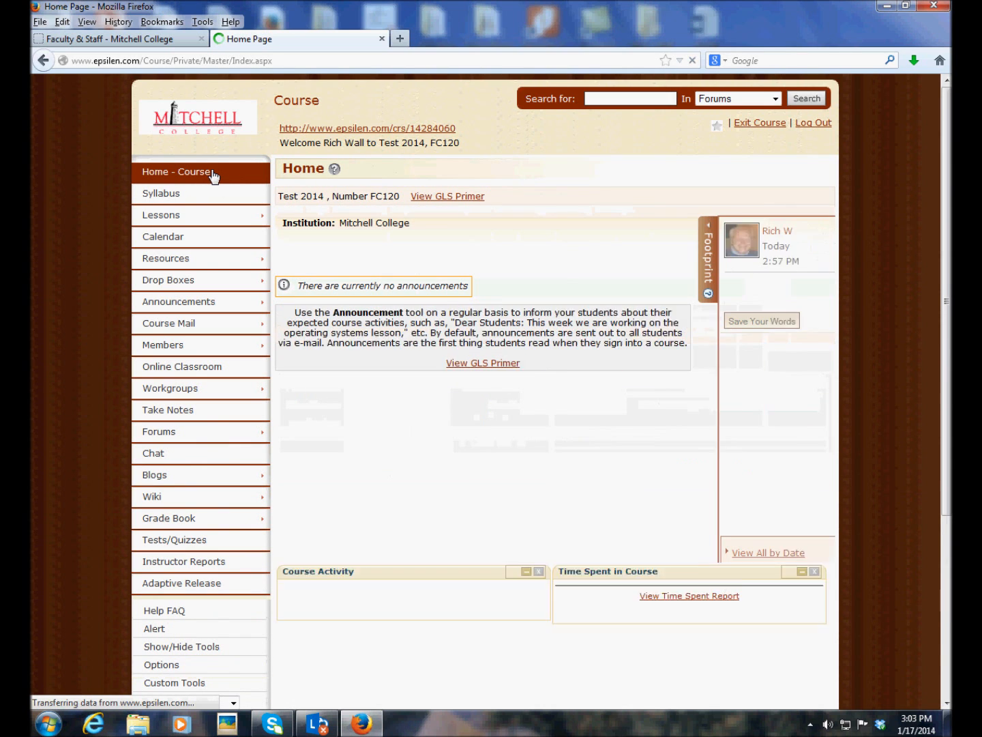